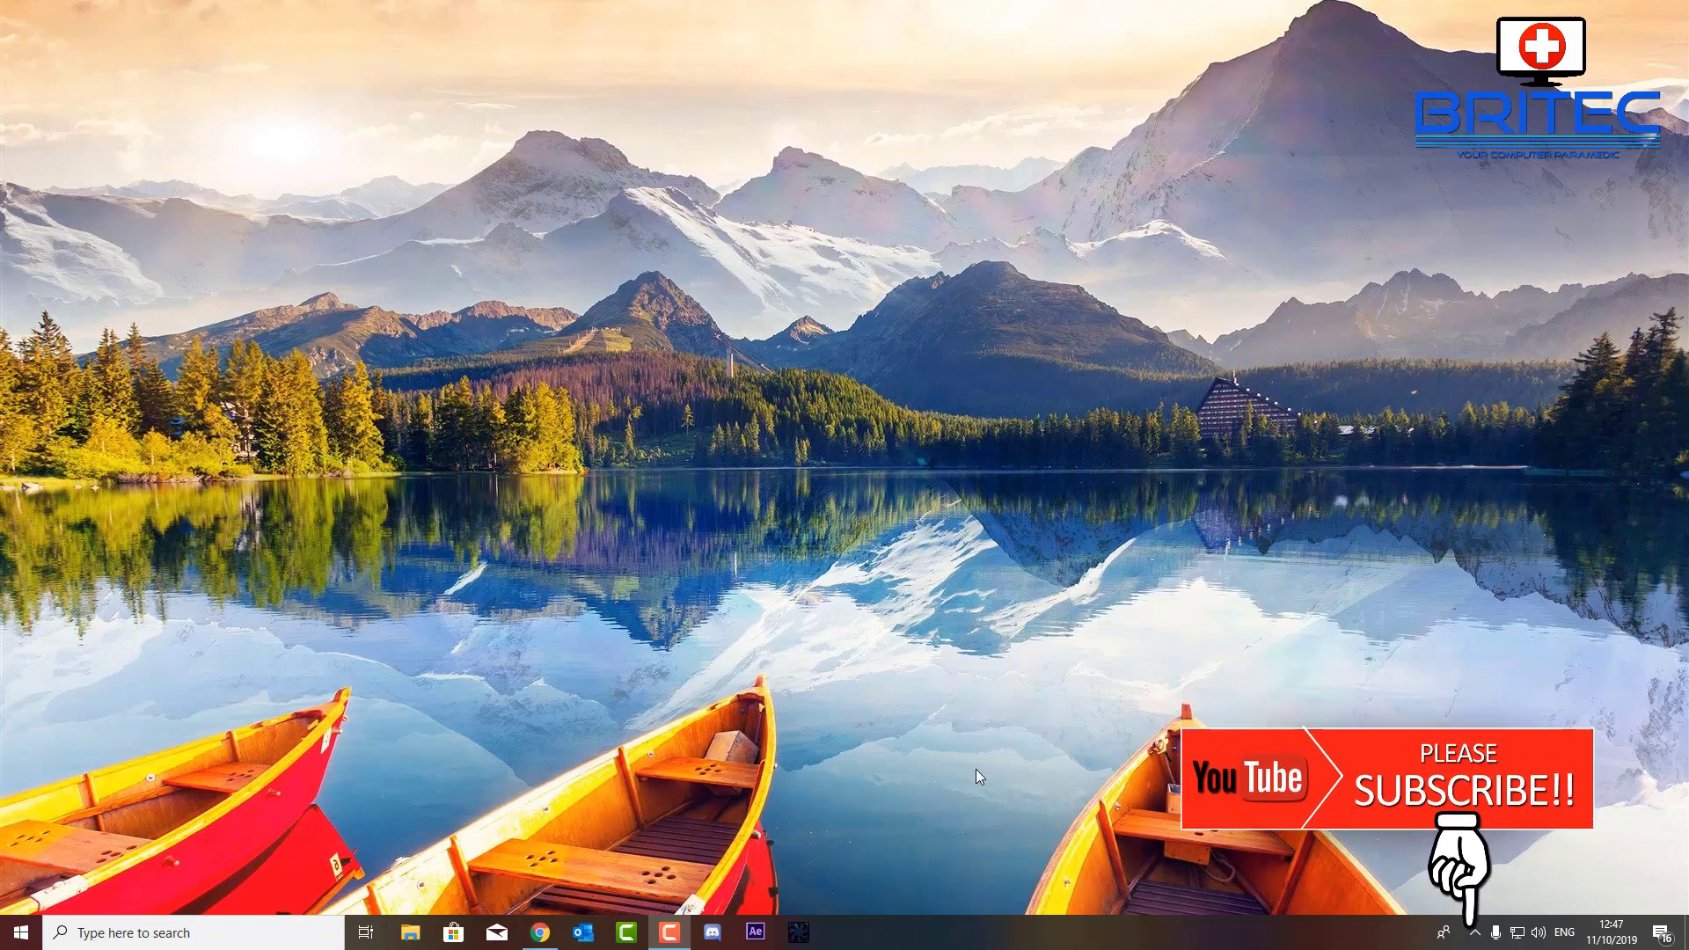
Step: Scroll the msi.com Afterburner page down to its downloads section and download the MSI Afterburner setup zip
left_click(540, 933)
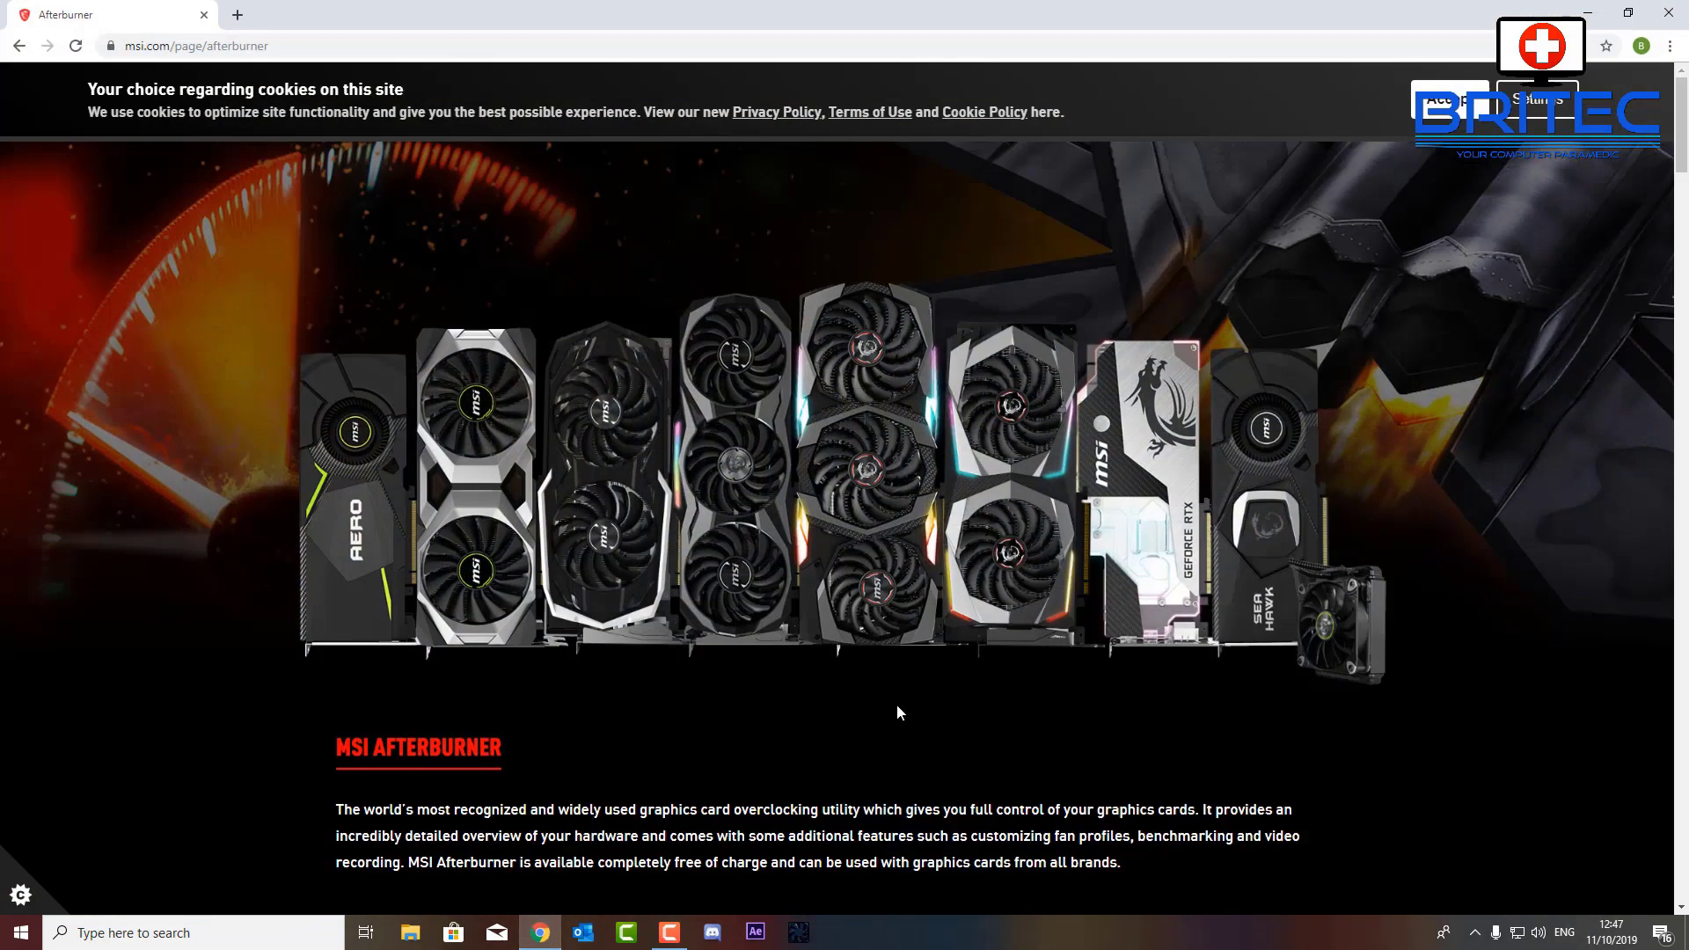
scroll(902, 710, "down", 9)
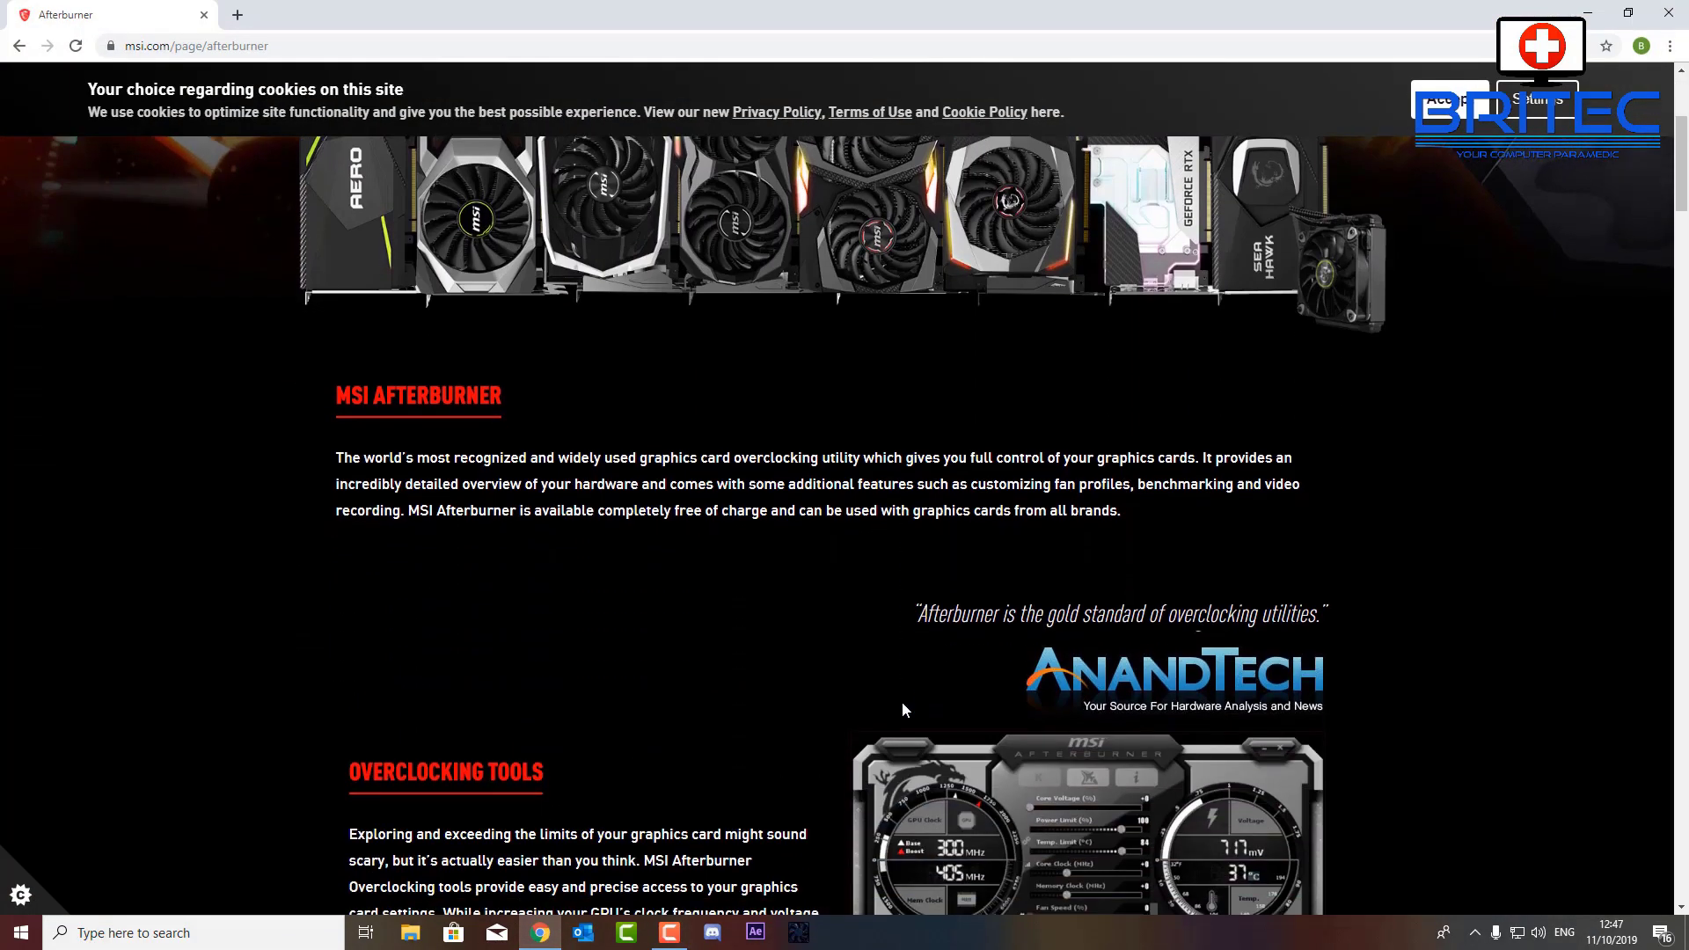
scroll(901, 700, "down", 5)
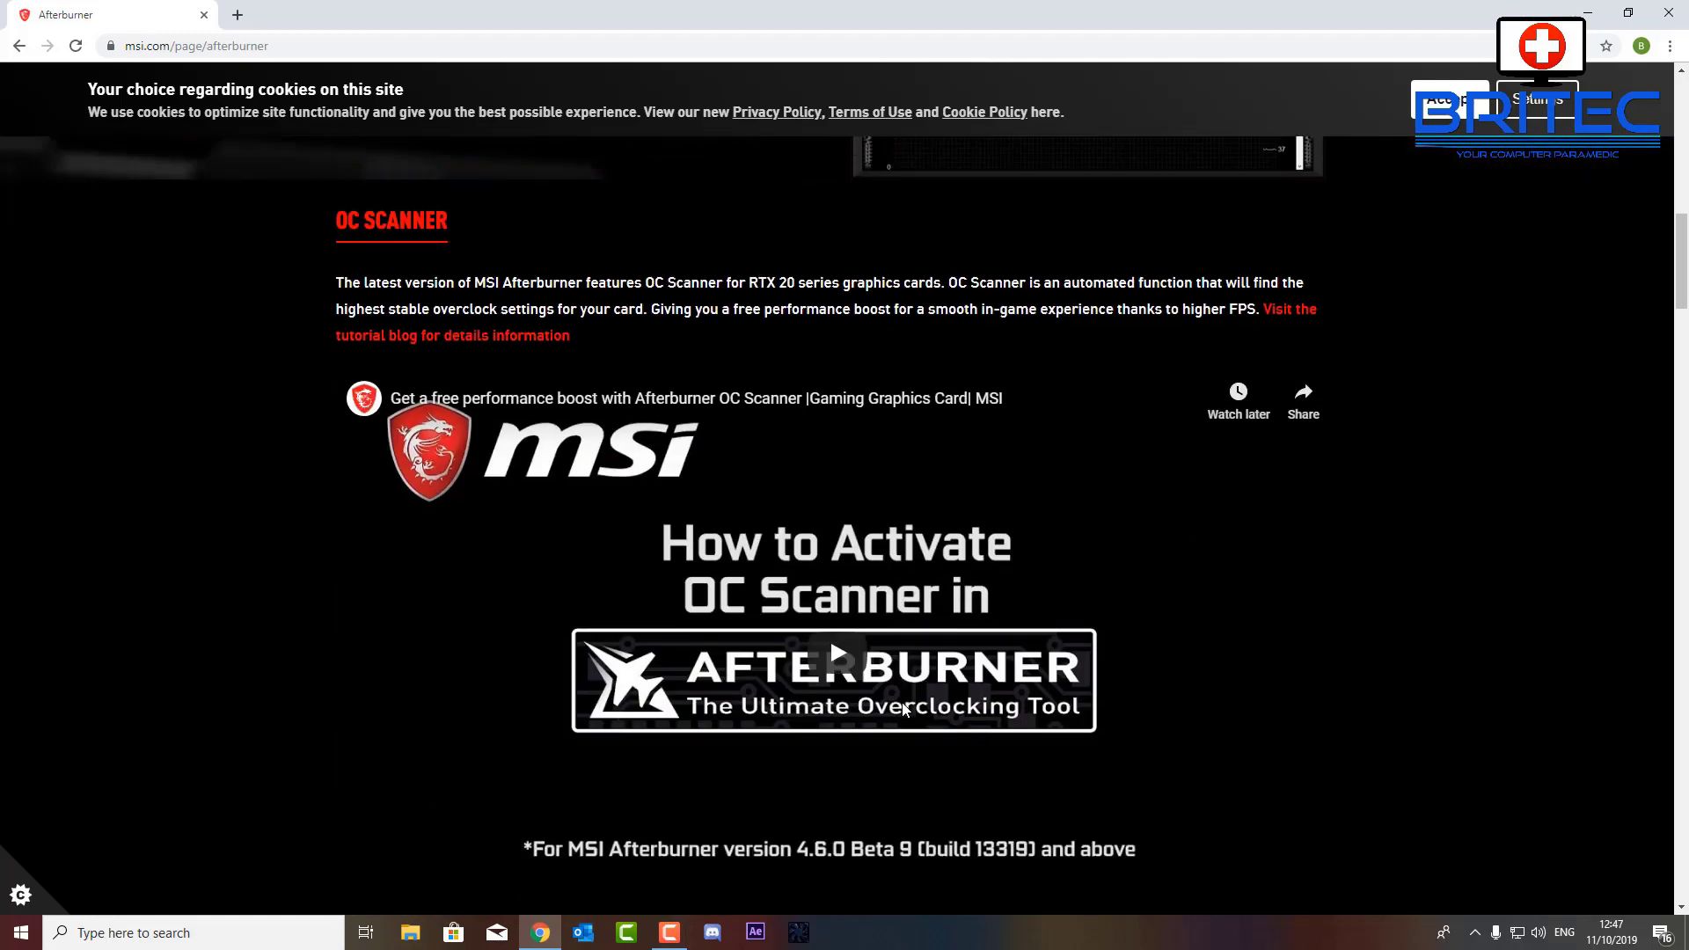
scroll(902, 709, "down", 4)
scroll(903, 709, "down", 15)
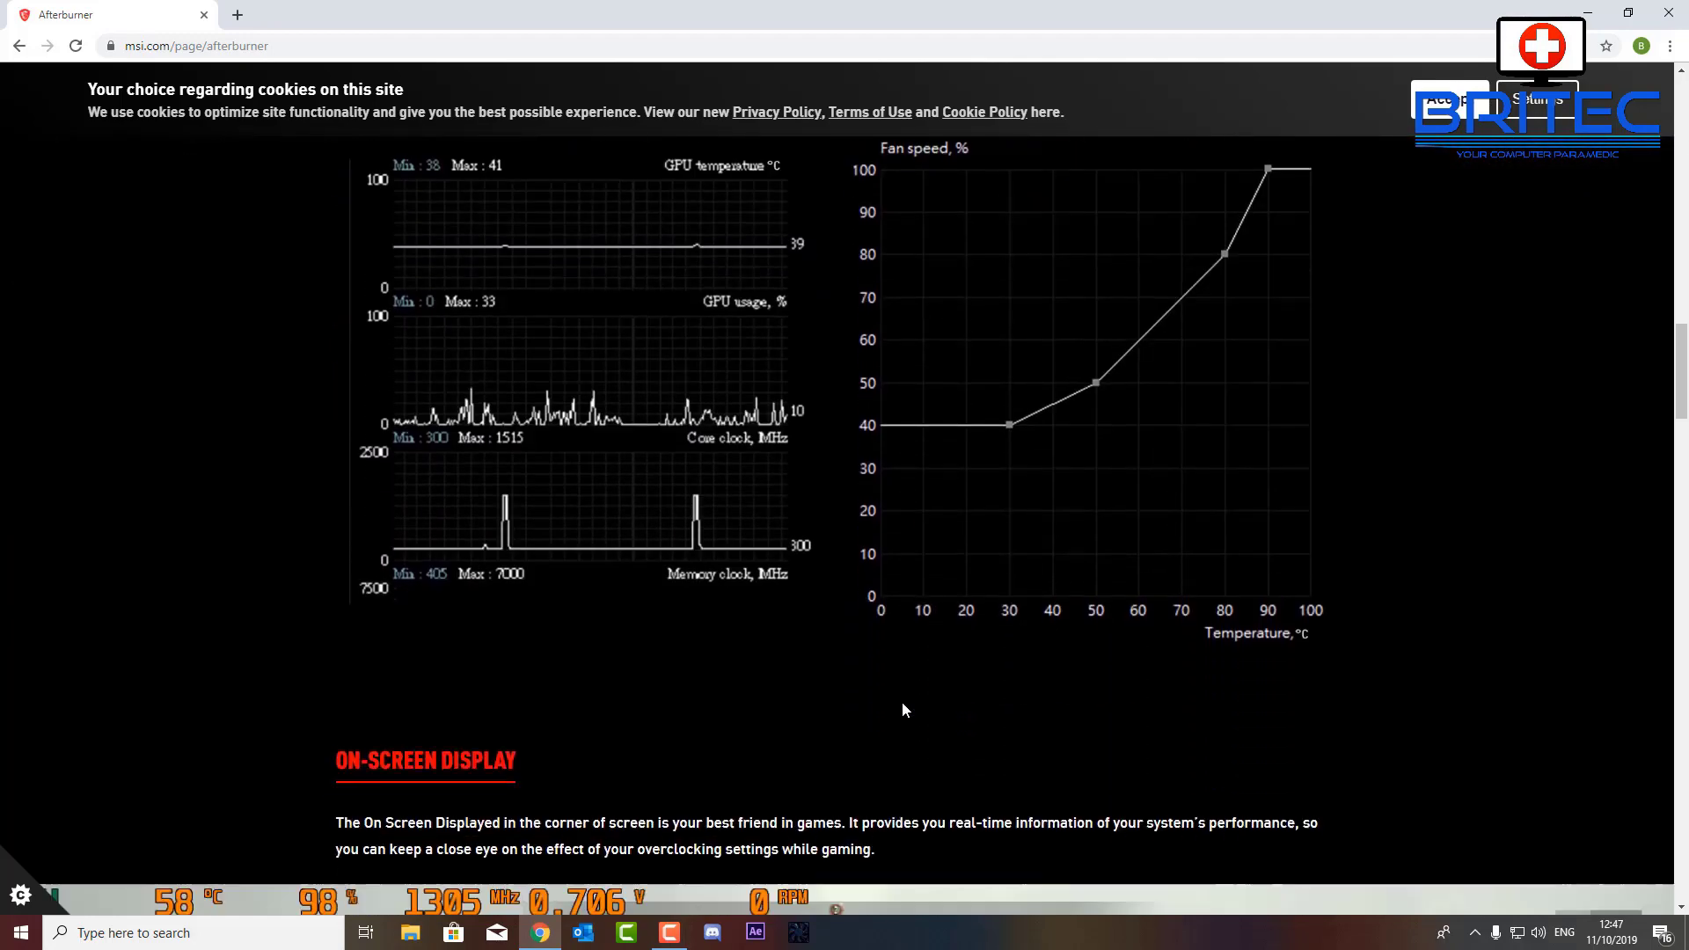
scroll(903, 702, "down", 6)
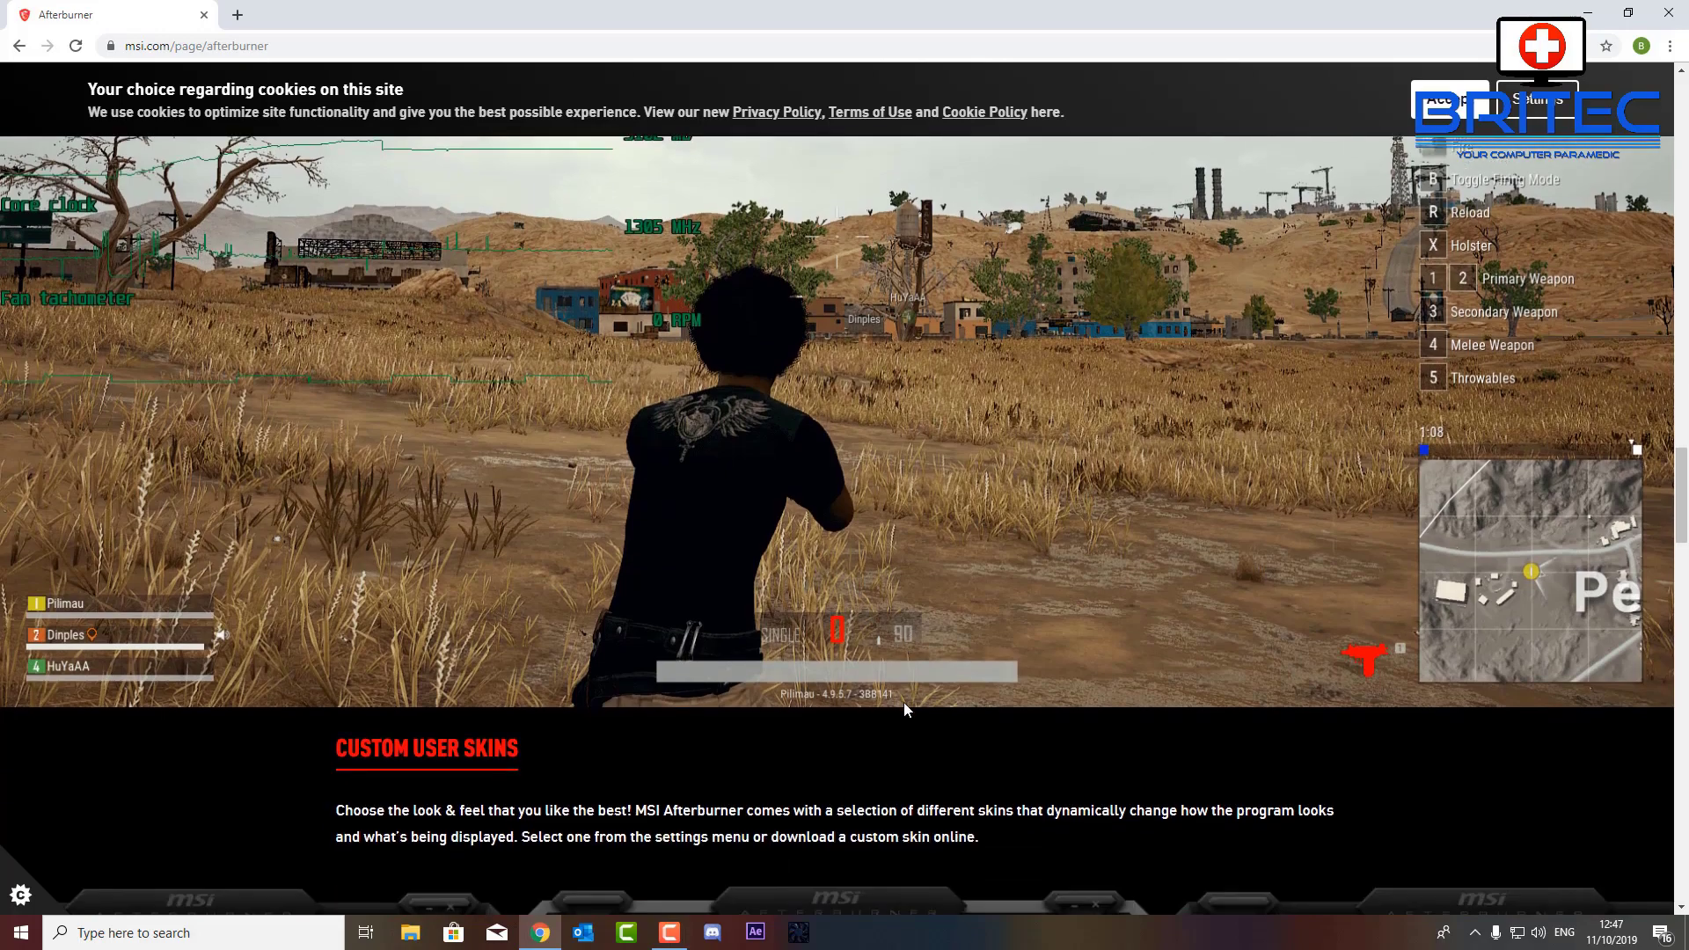
scroll(904, 702, "down", 4)
scroll(904, 702, "down", 10)
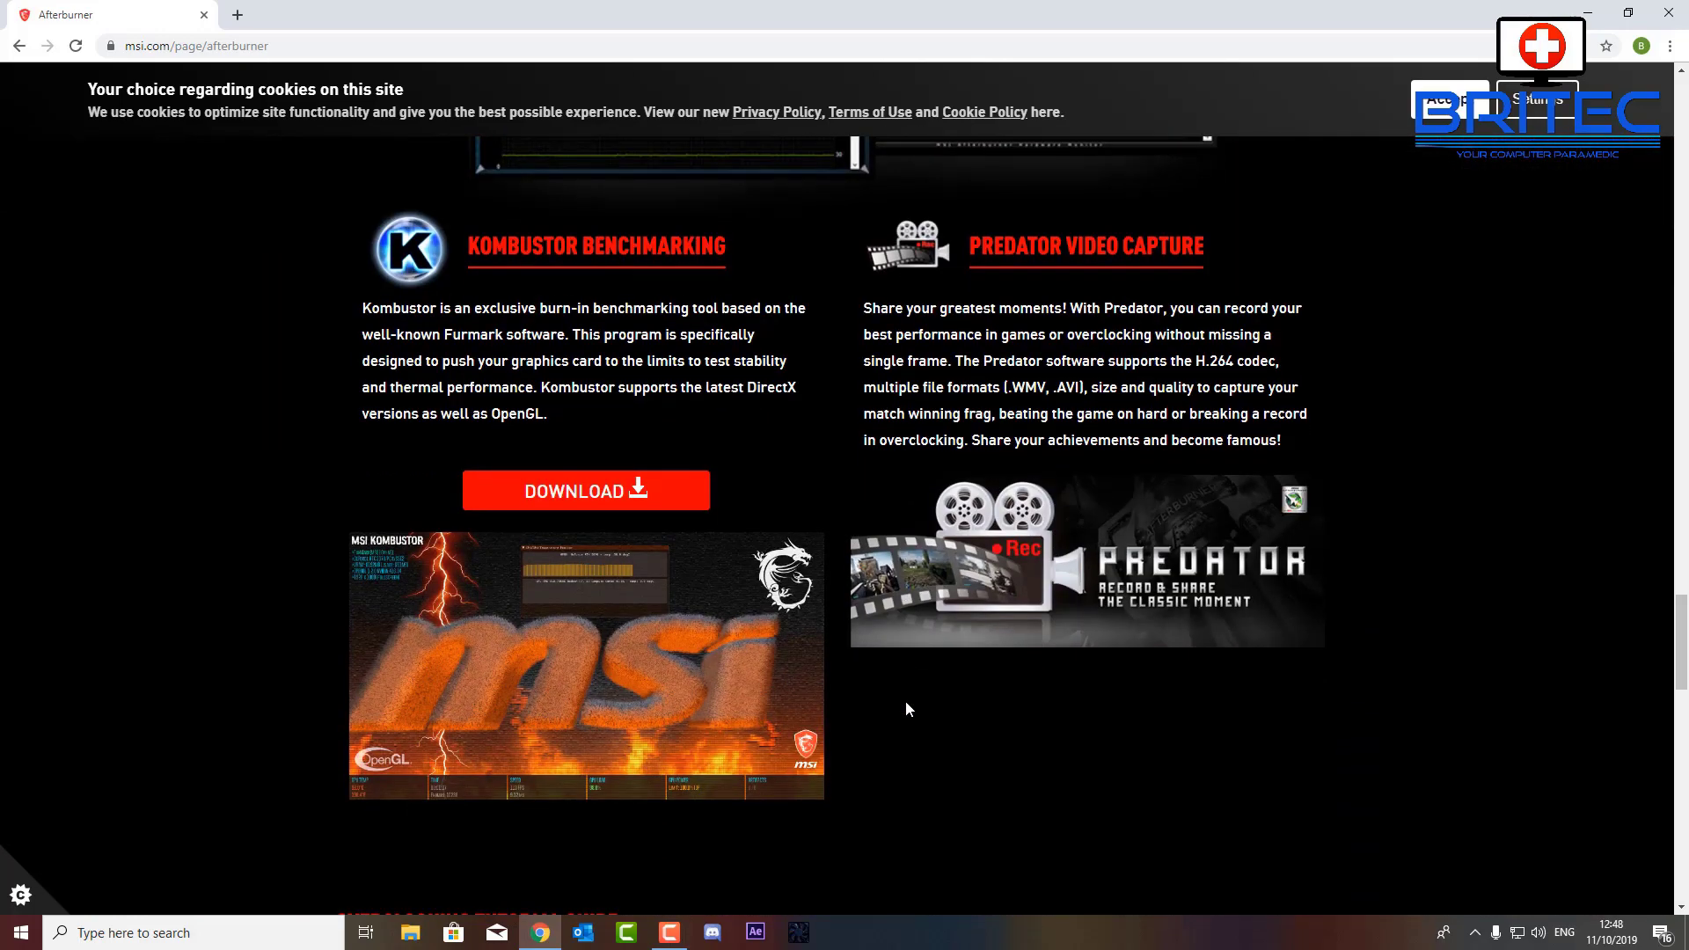
scroll(906, 702, "down", 15)
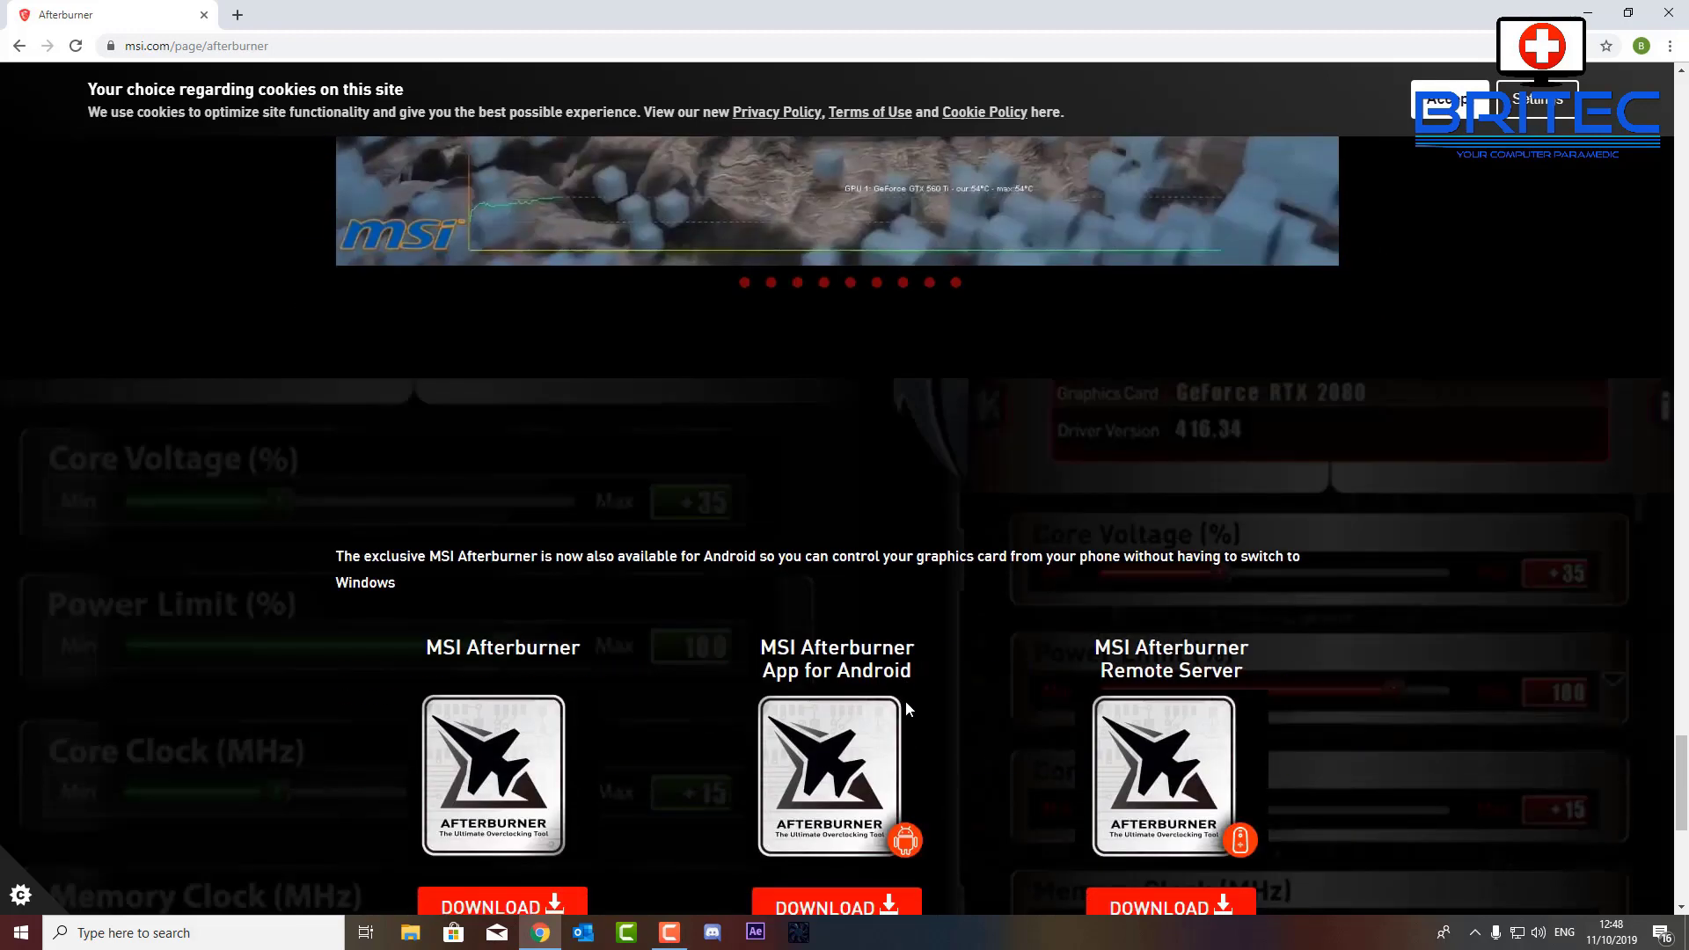
scroll(905, 700, "down", 3)
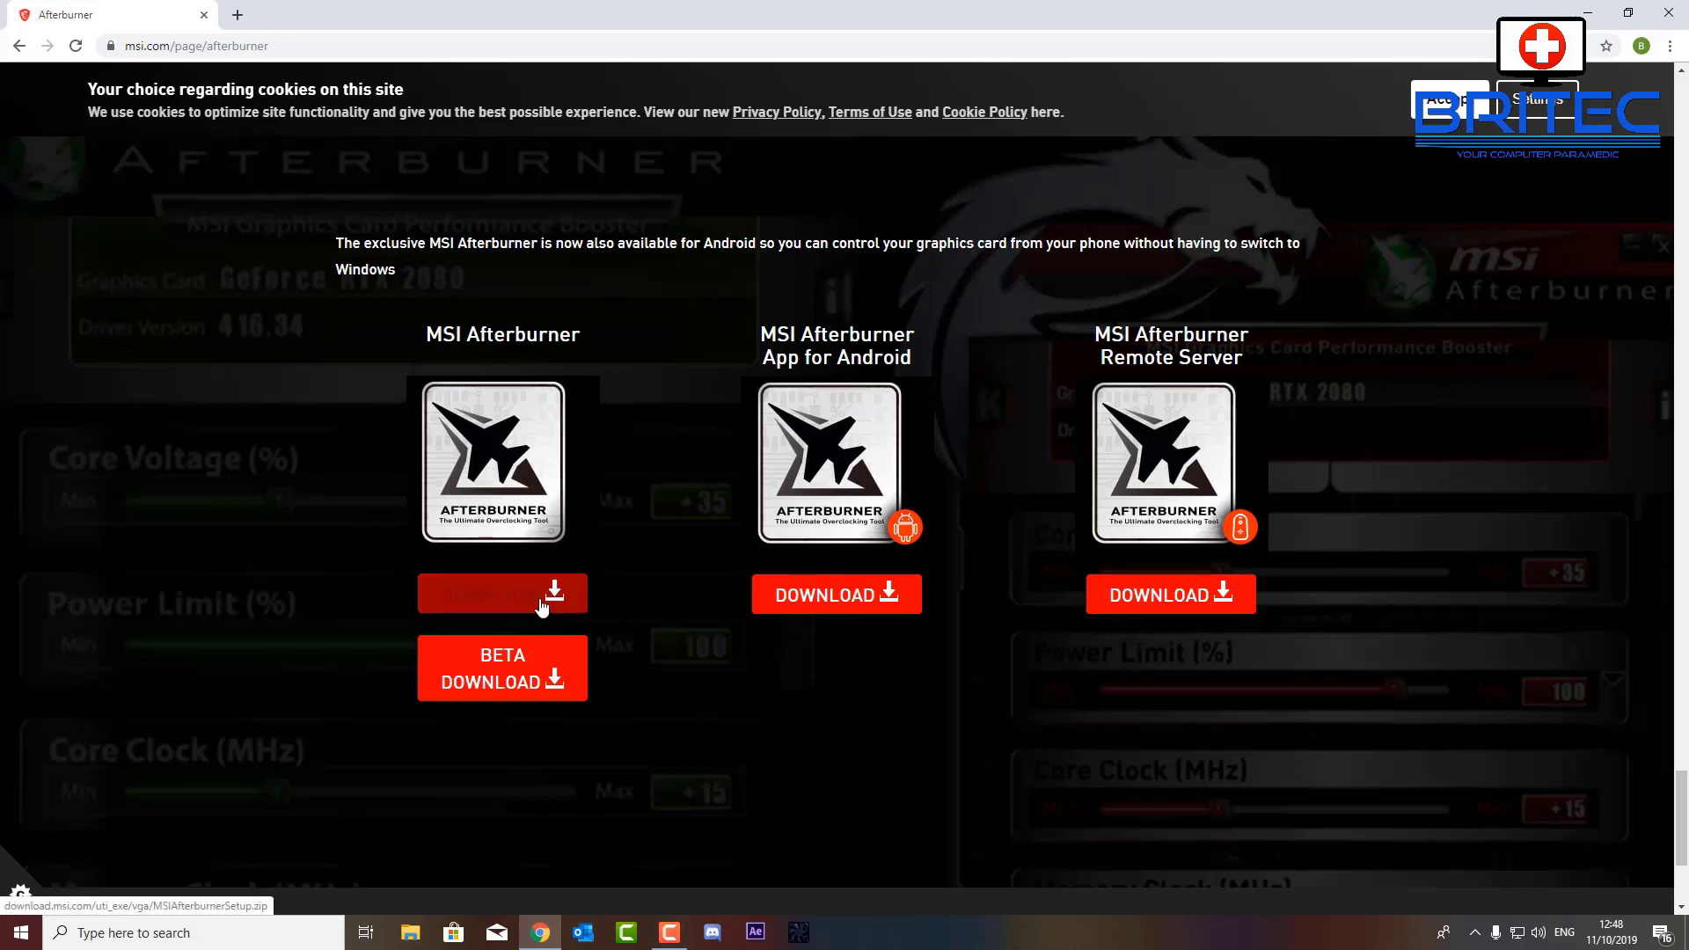
left_click(500, 605)
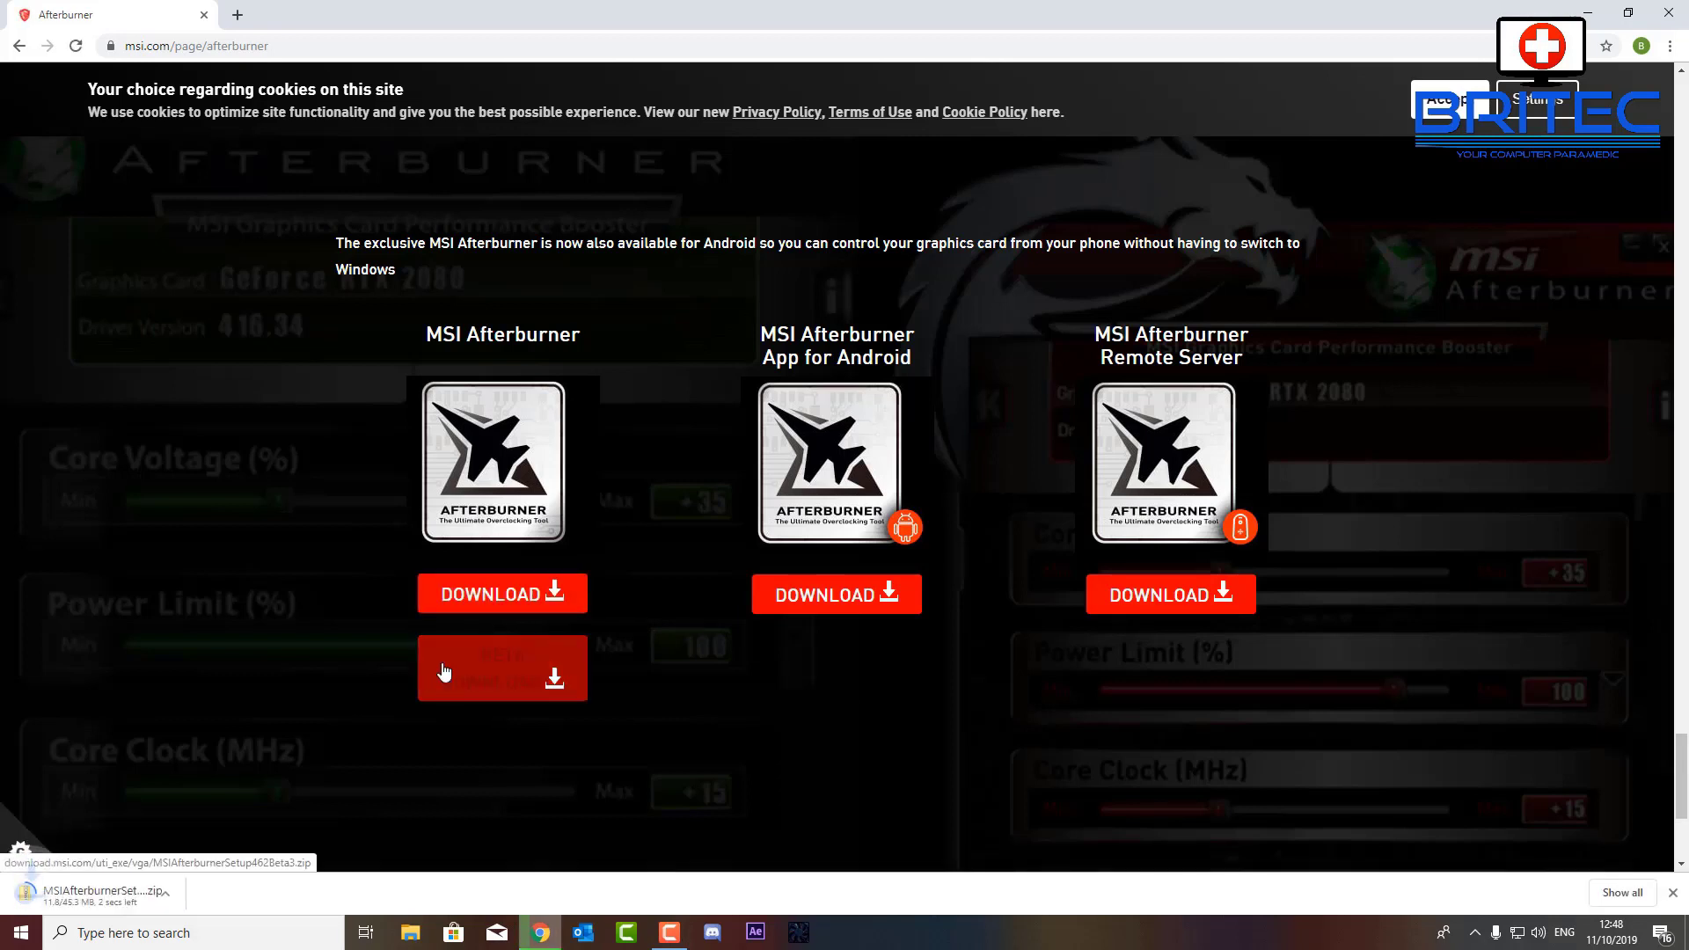
Step: Open MSIAfterburnerSetup.zip from the download shelf and select MSIAfterburnerSetup461.exe and Update.txt inside it
left_click(115, 906)
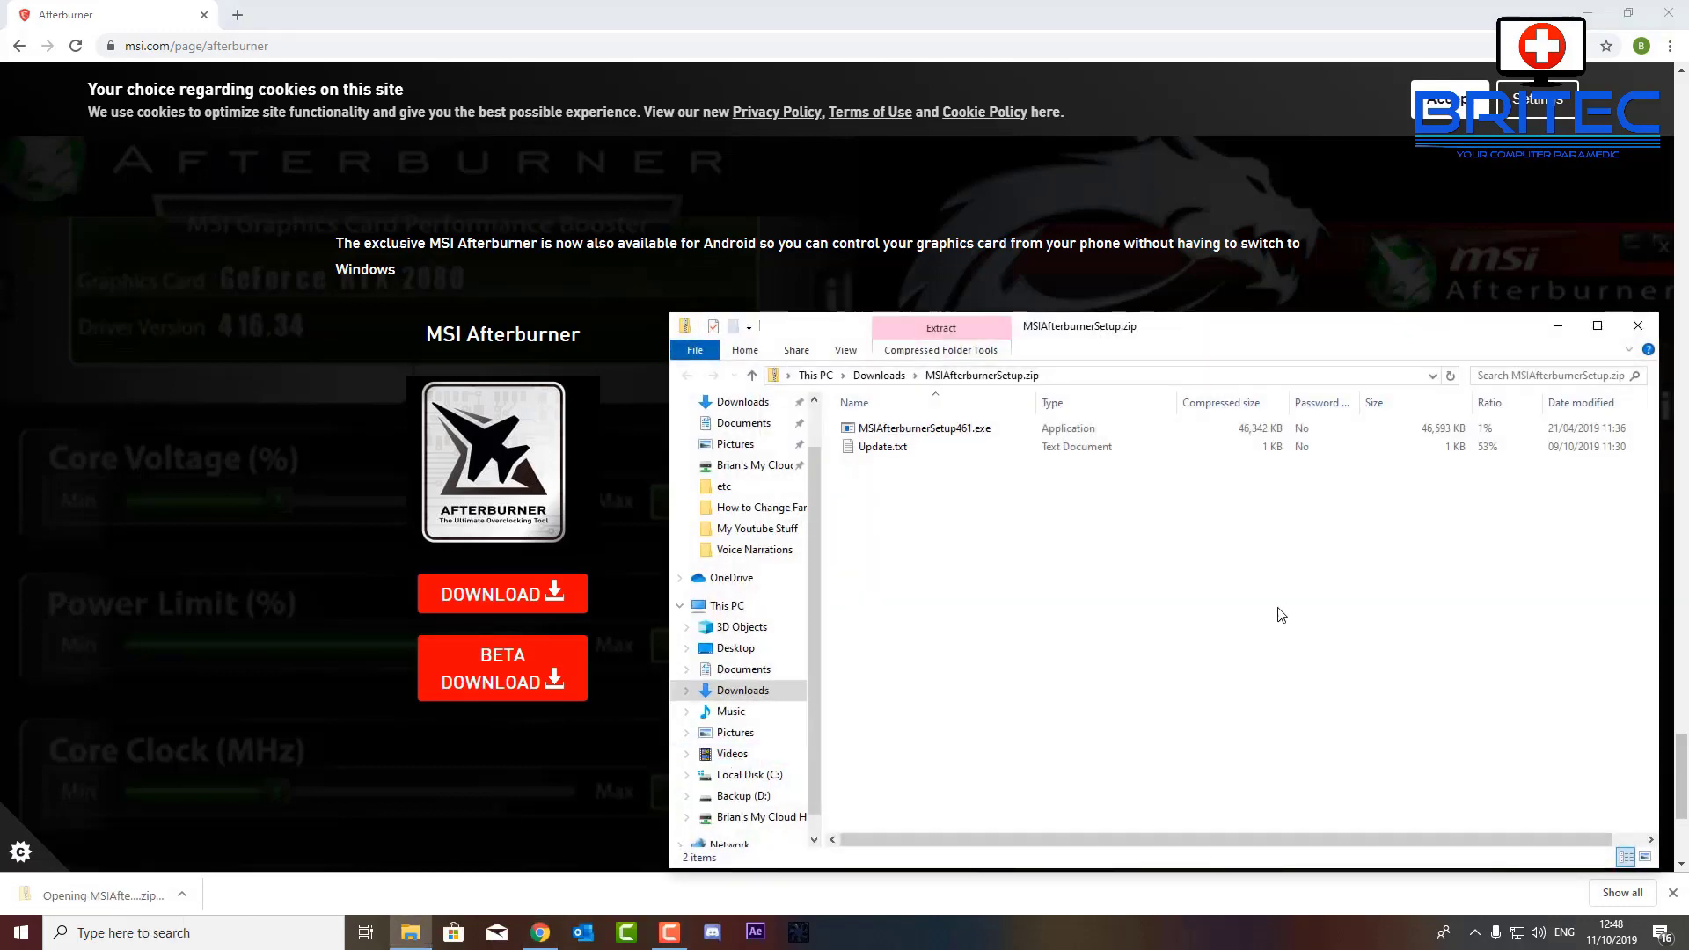
left_click_drag(1214, 328, 935, 227)
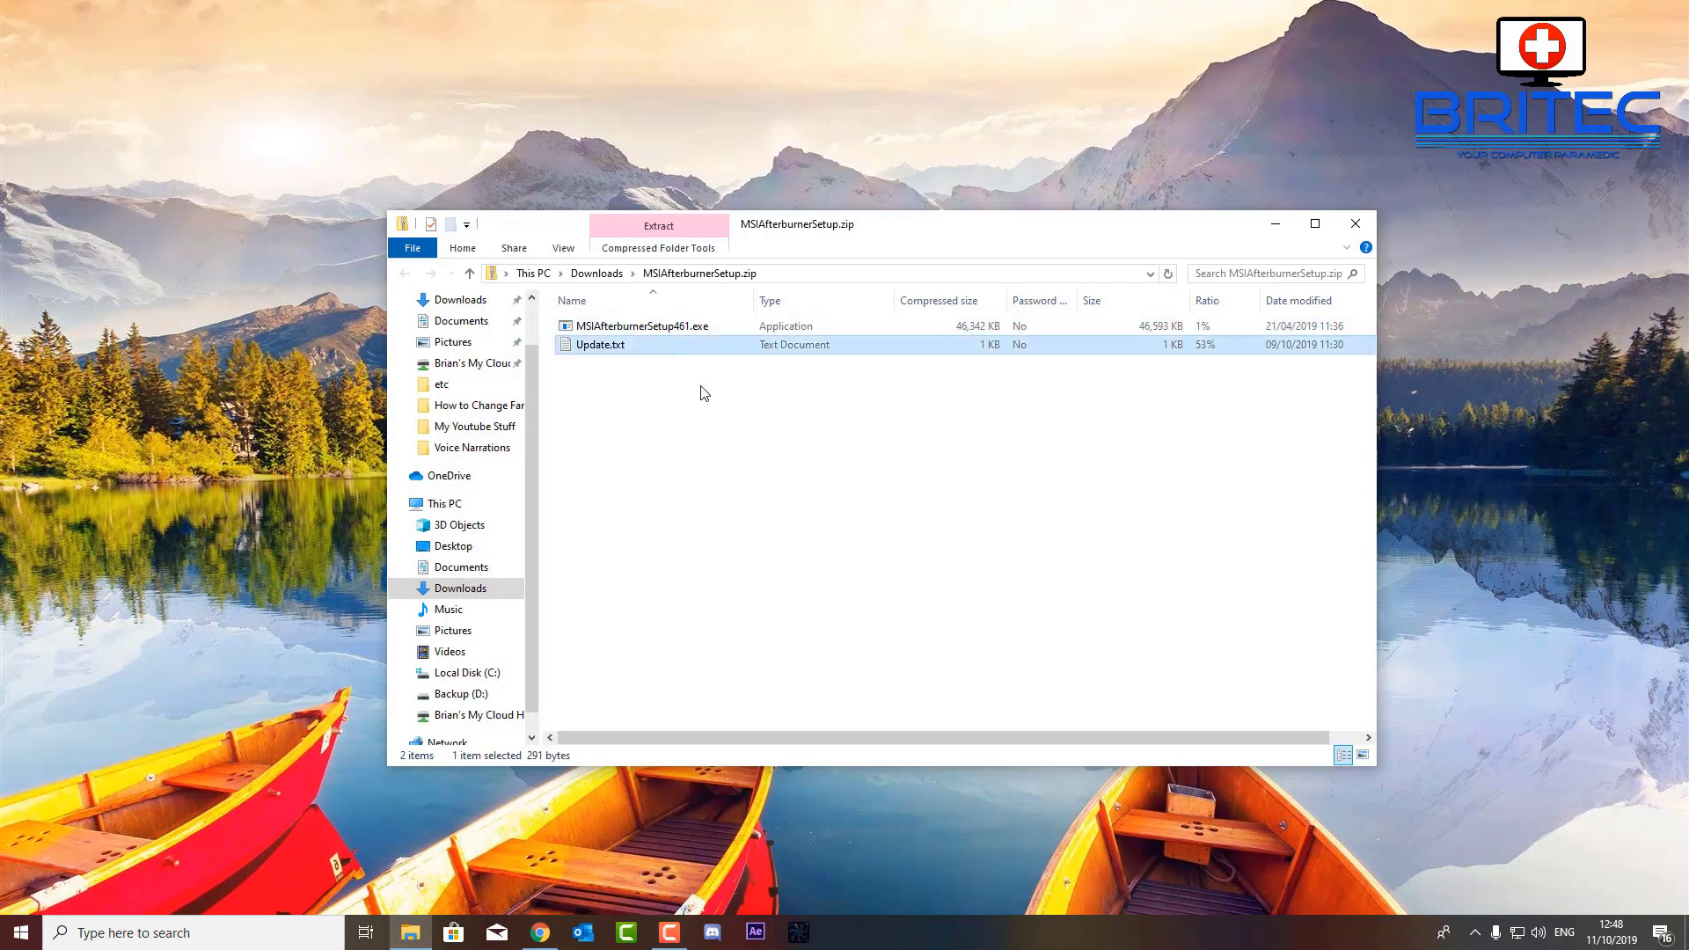
left_click_drag(682, 384, 739, 175)
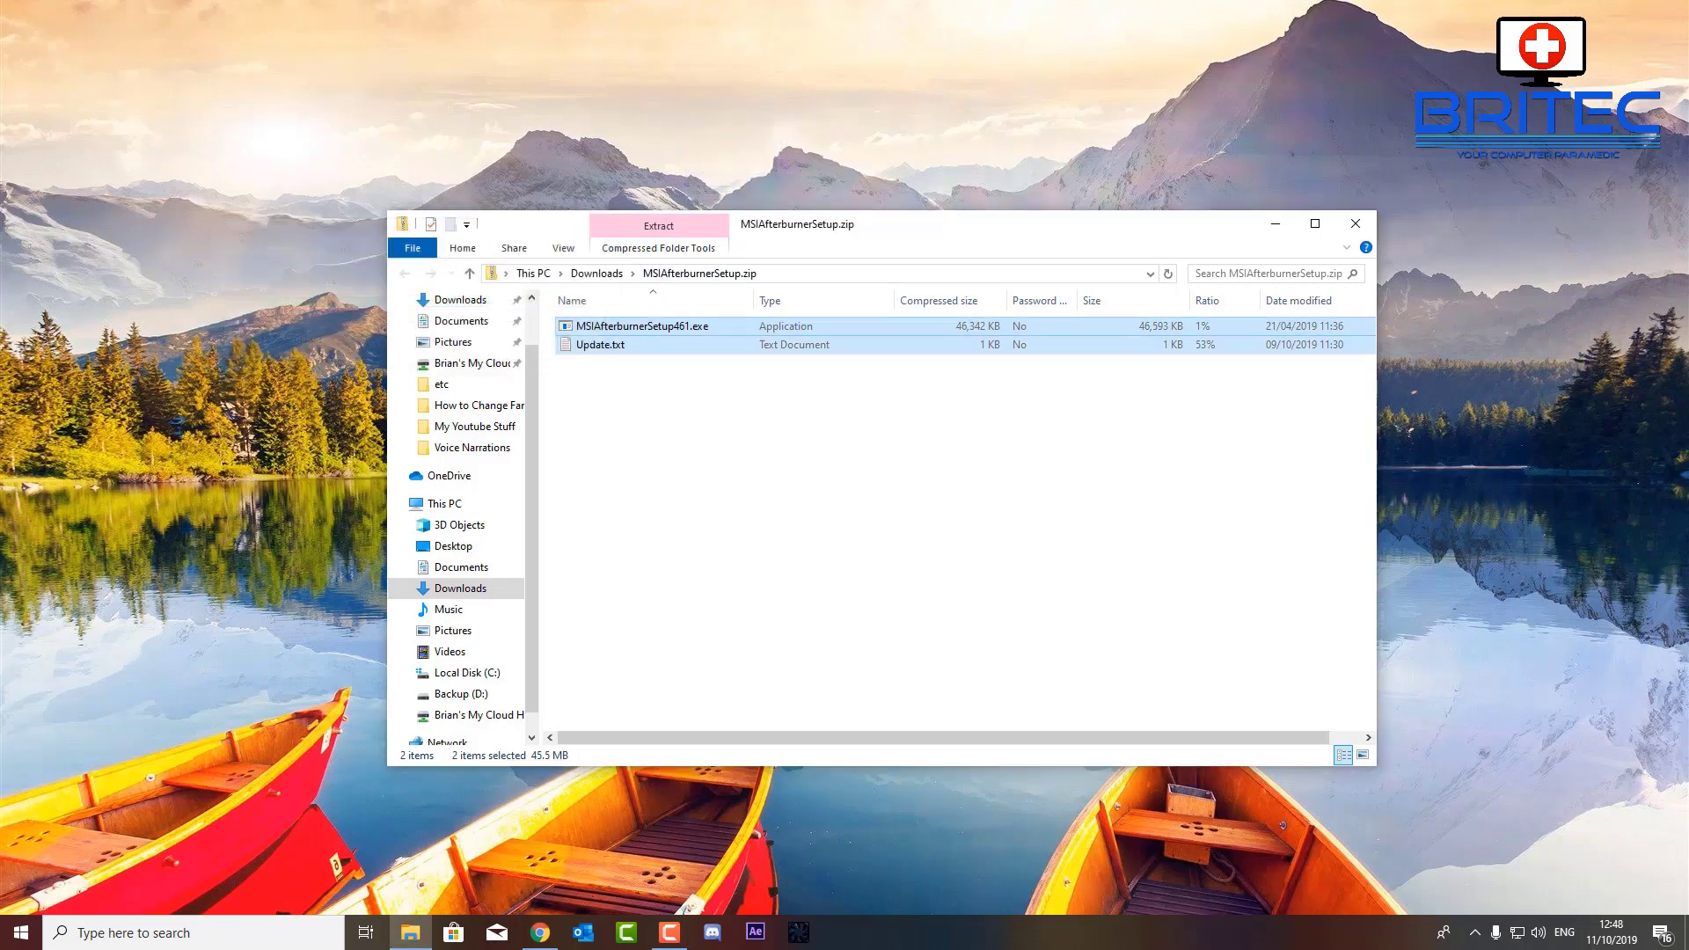
left_click(1456, 532)
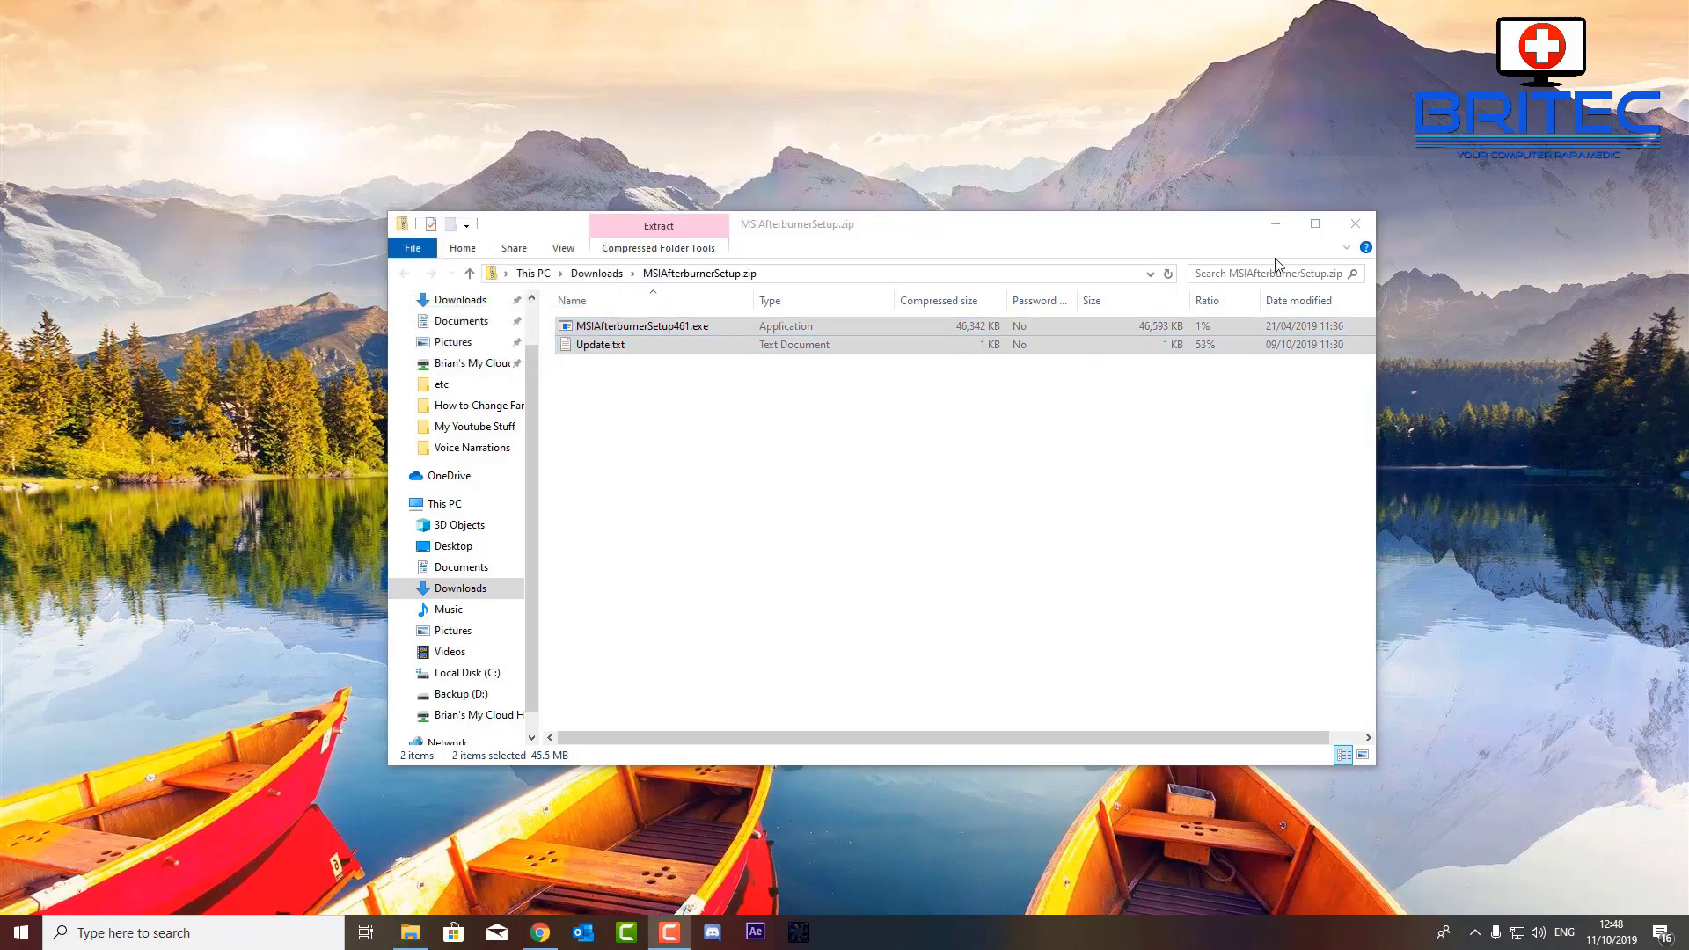
Step: Install MSI Afterburner 4.6.1 in English, accepting the license, both components and the default folder
left_click(1355, 224)
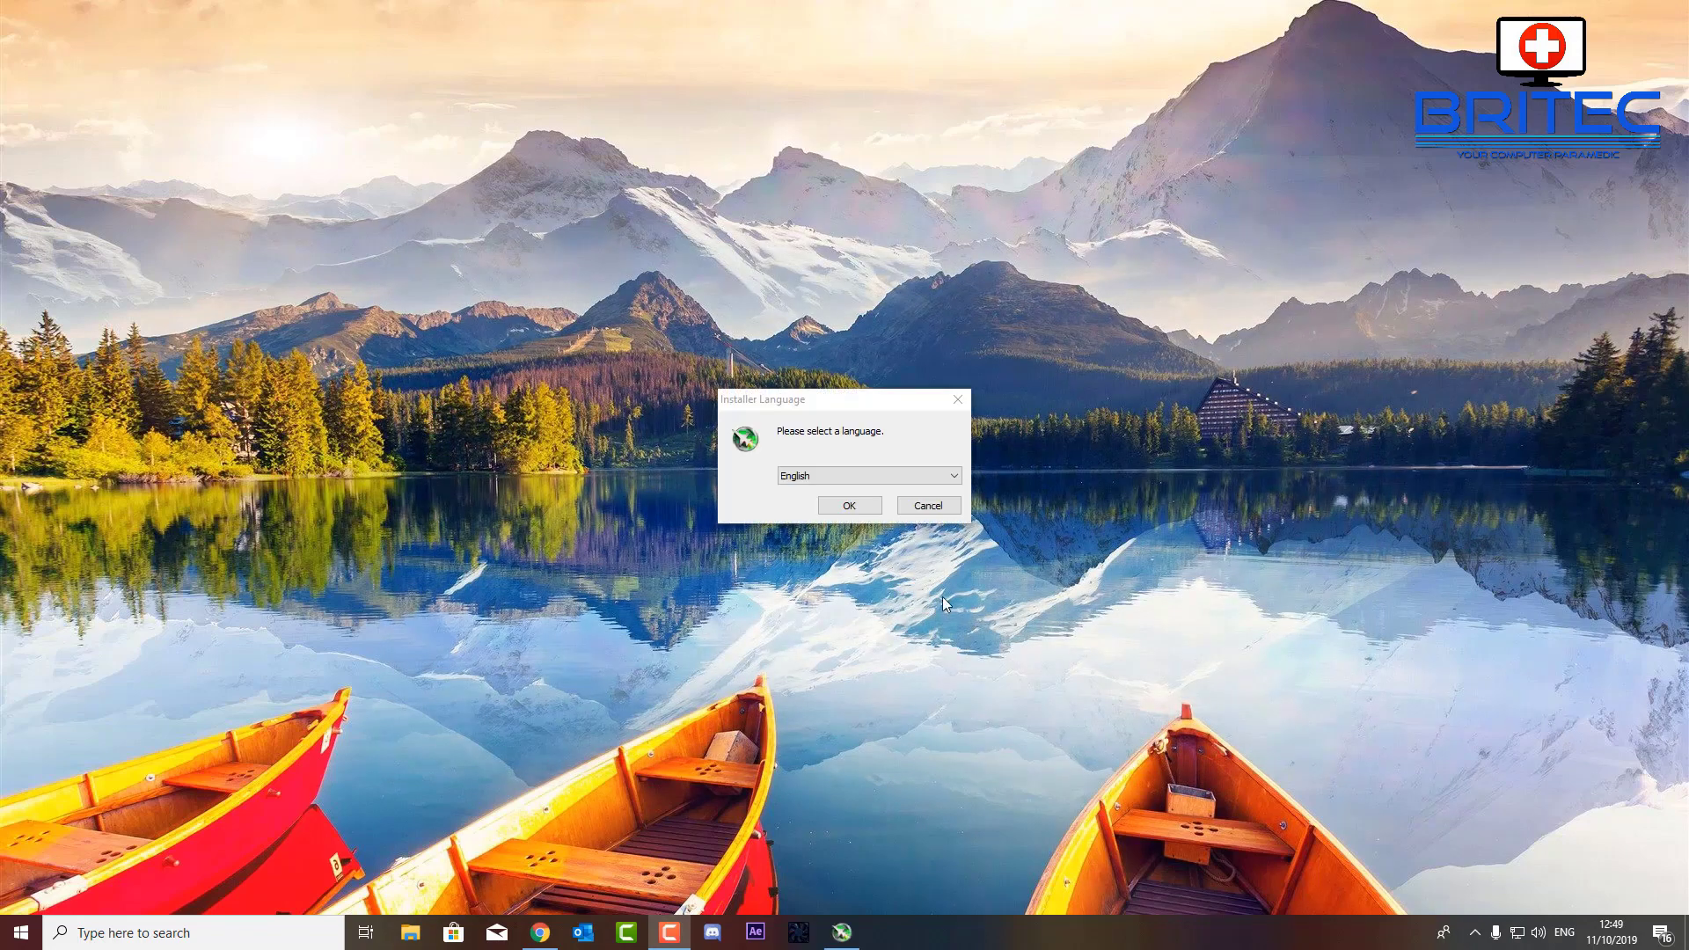
left_click(849, 505)
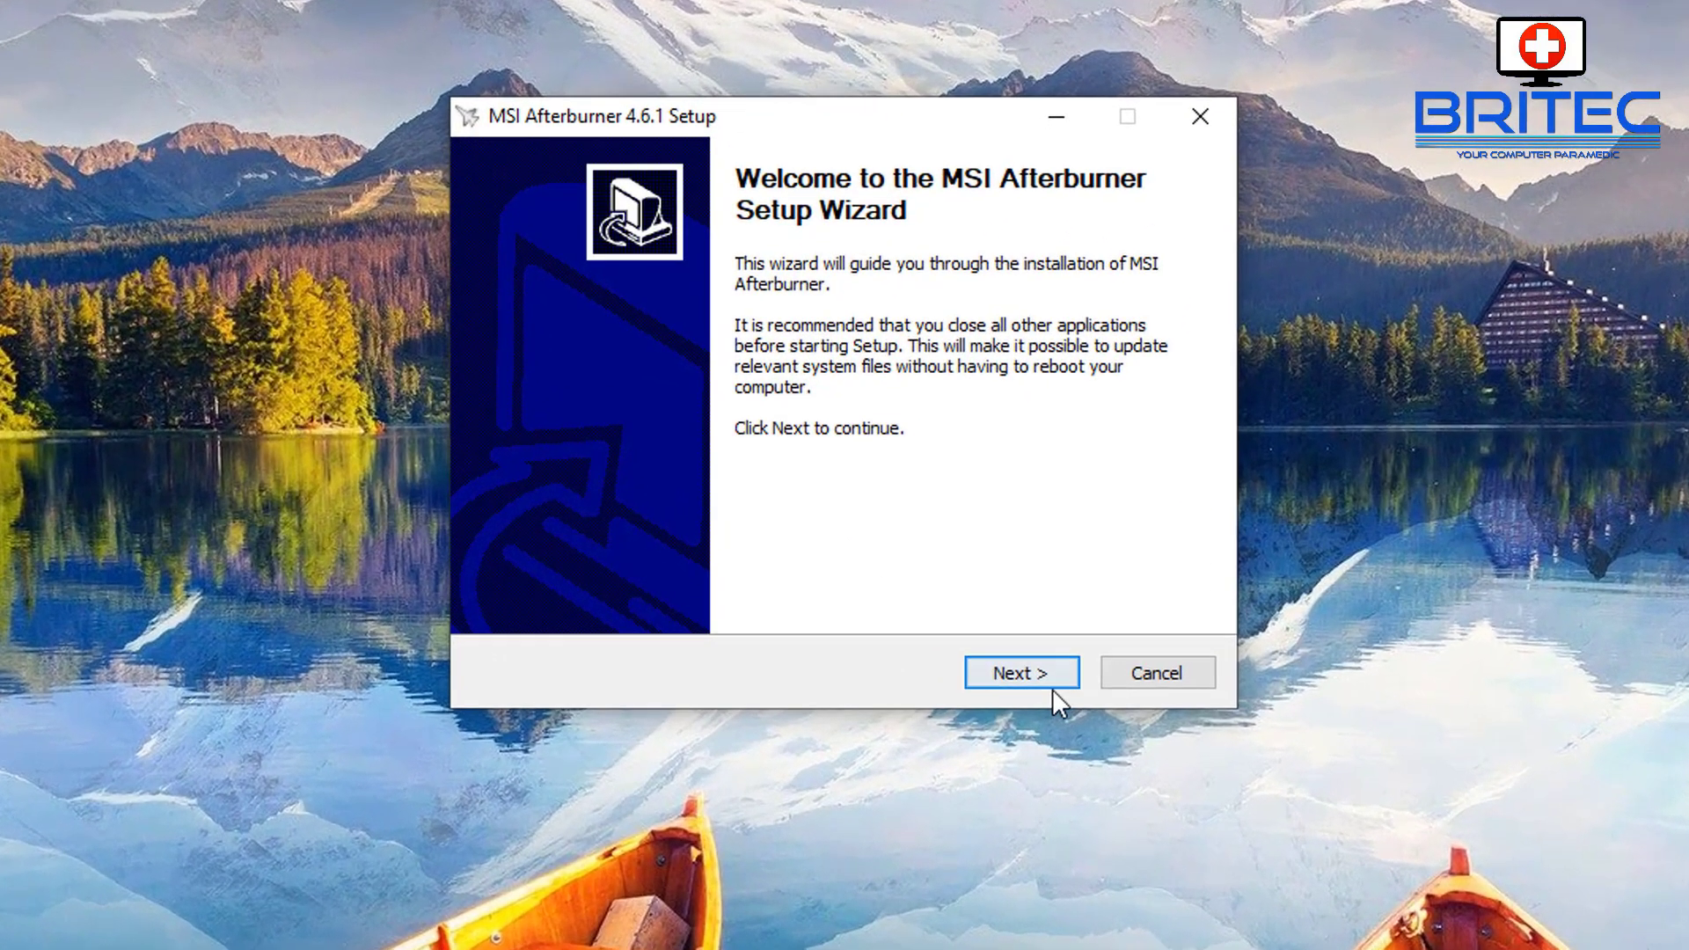
left_click(942, 609)
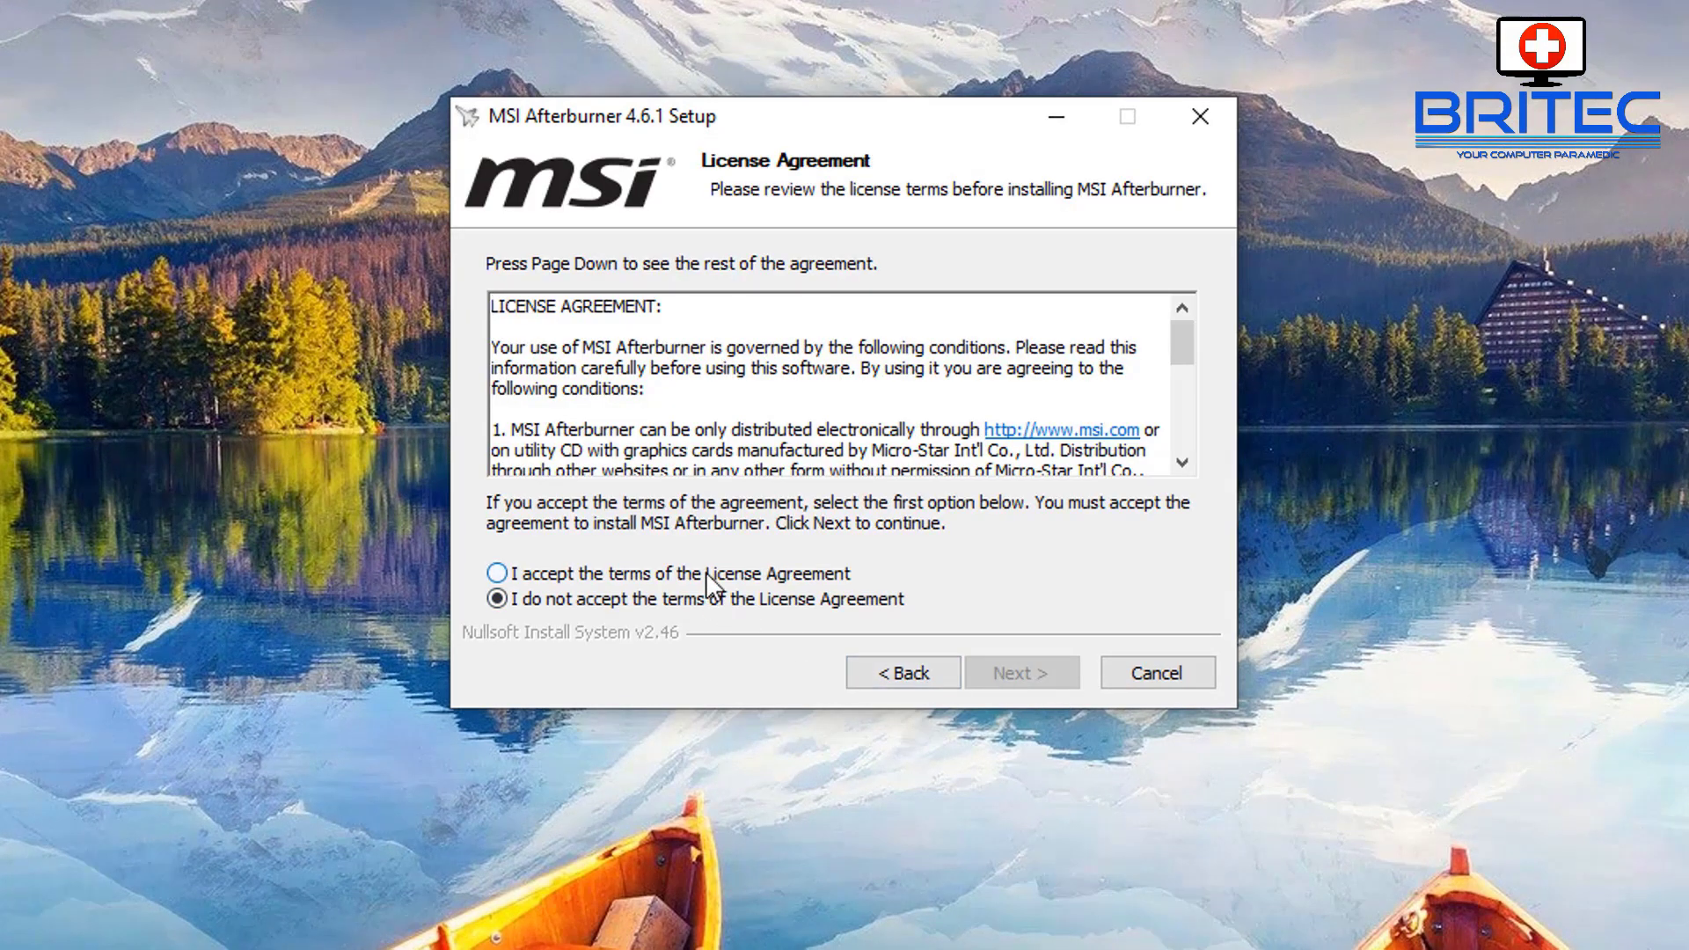
left_click(708, 576)
left_click(1024, 675)
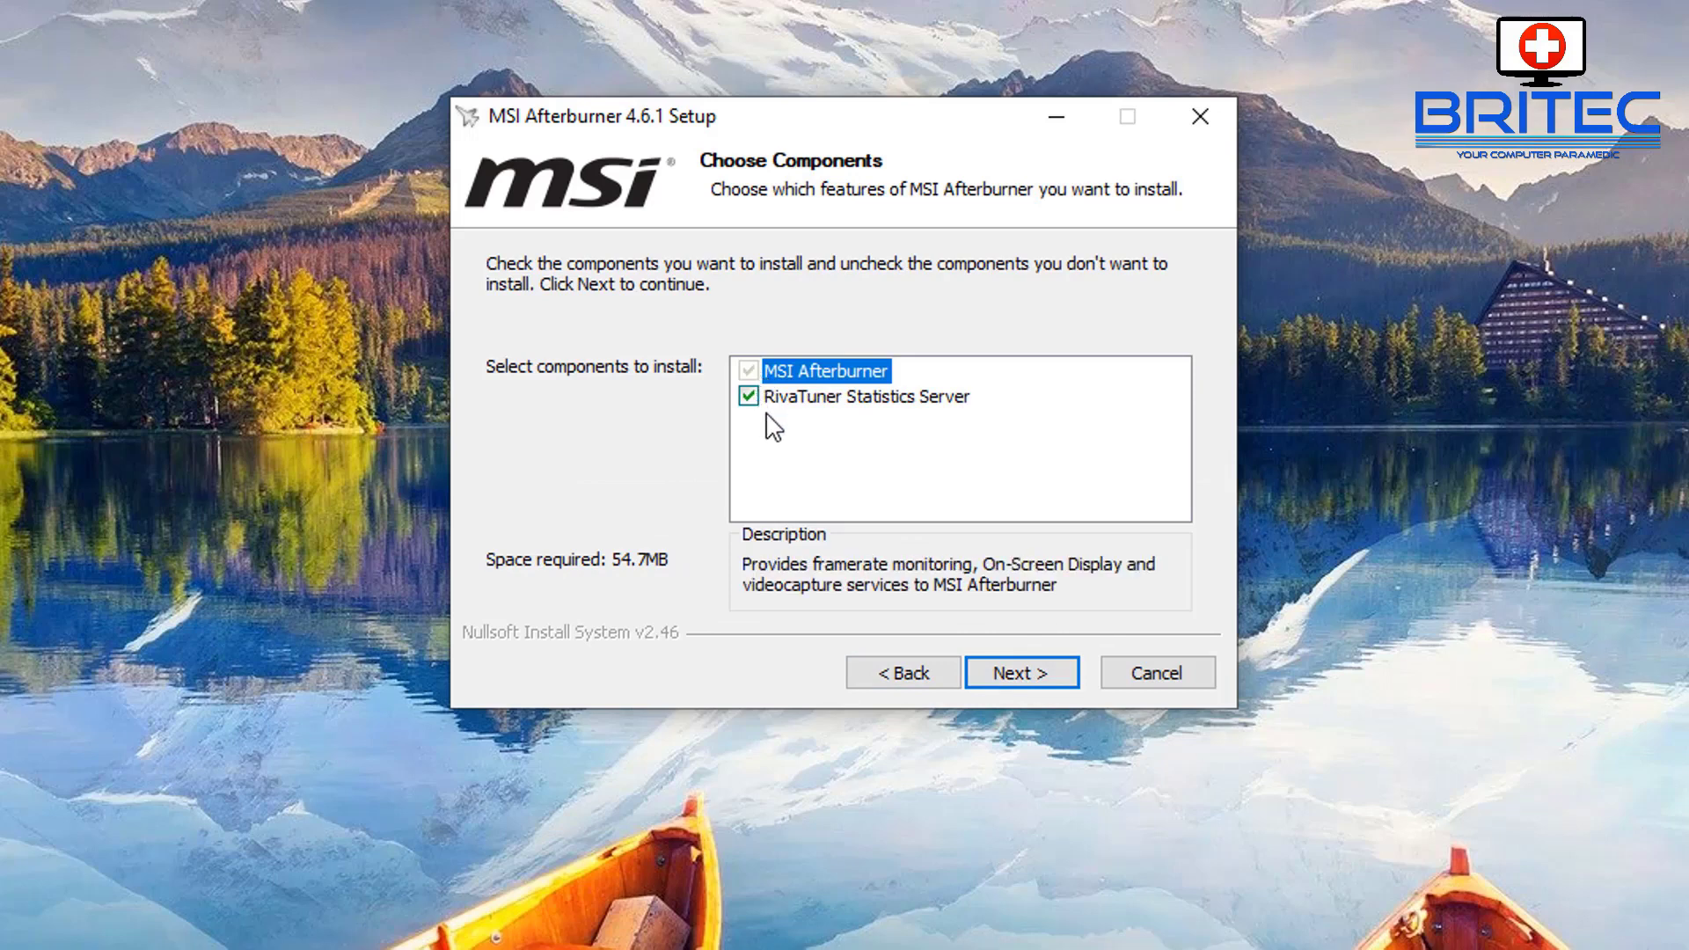
left_click(1020, 673)
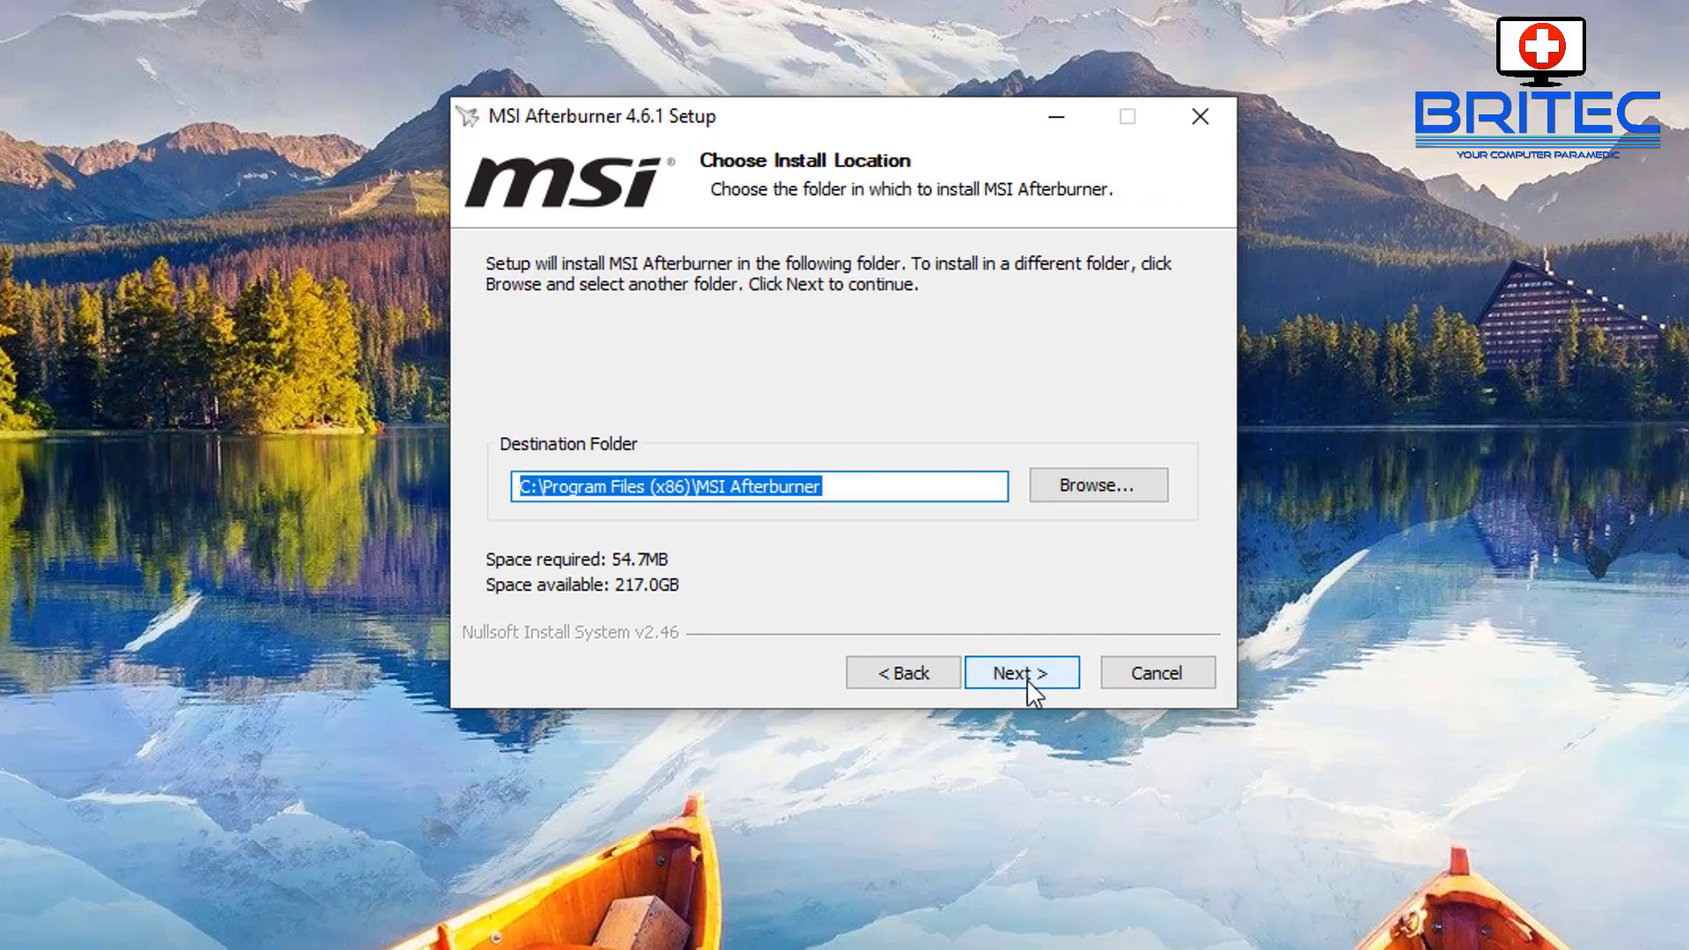
left_click(1021, 673)
left_click(1026, 679)
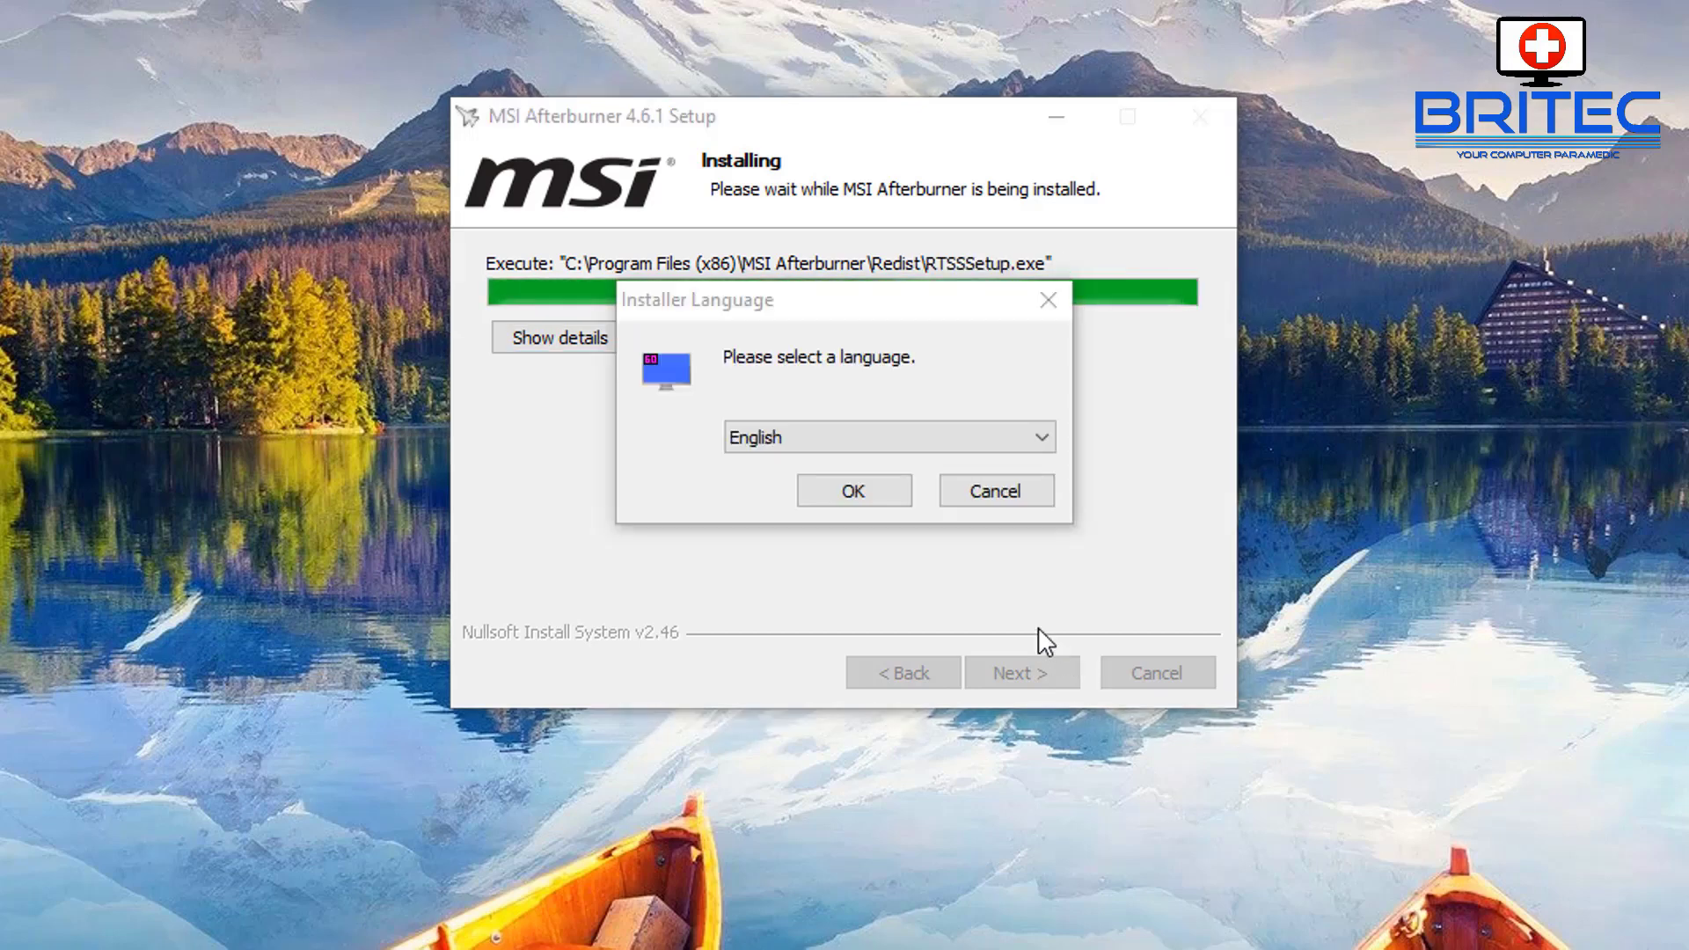
Step: Install RivaTuner Statistics Server in English to its default folder, with Show Readme unchecked
left_click(853, 493)
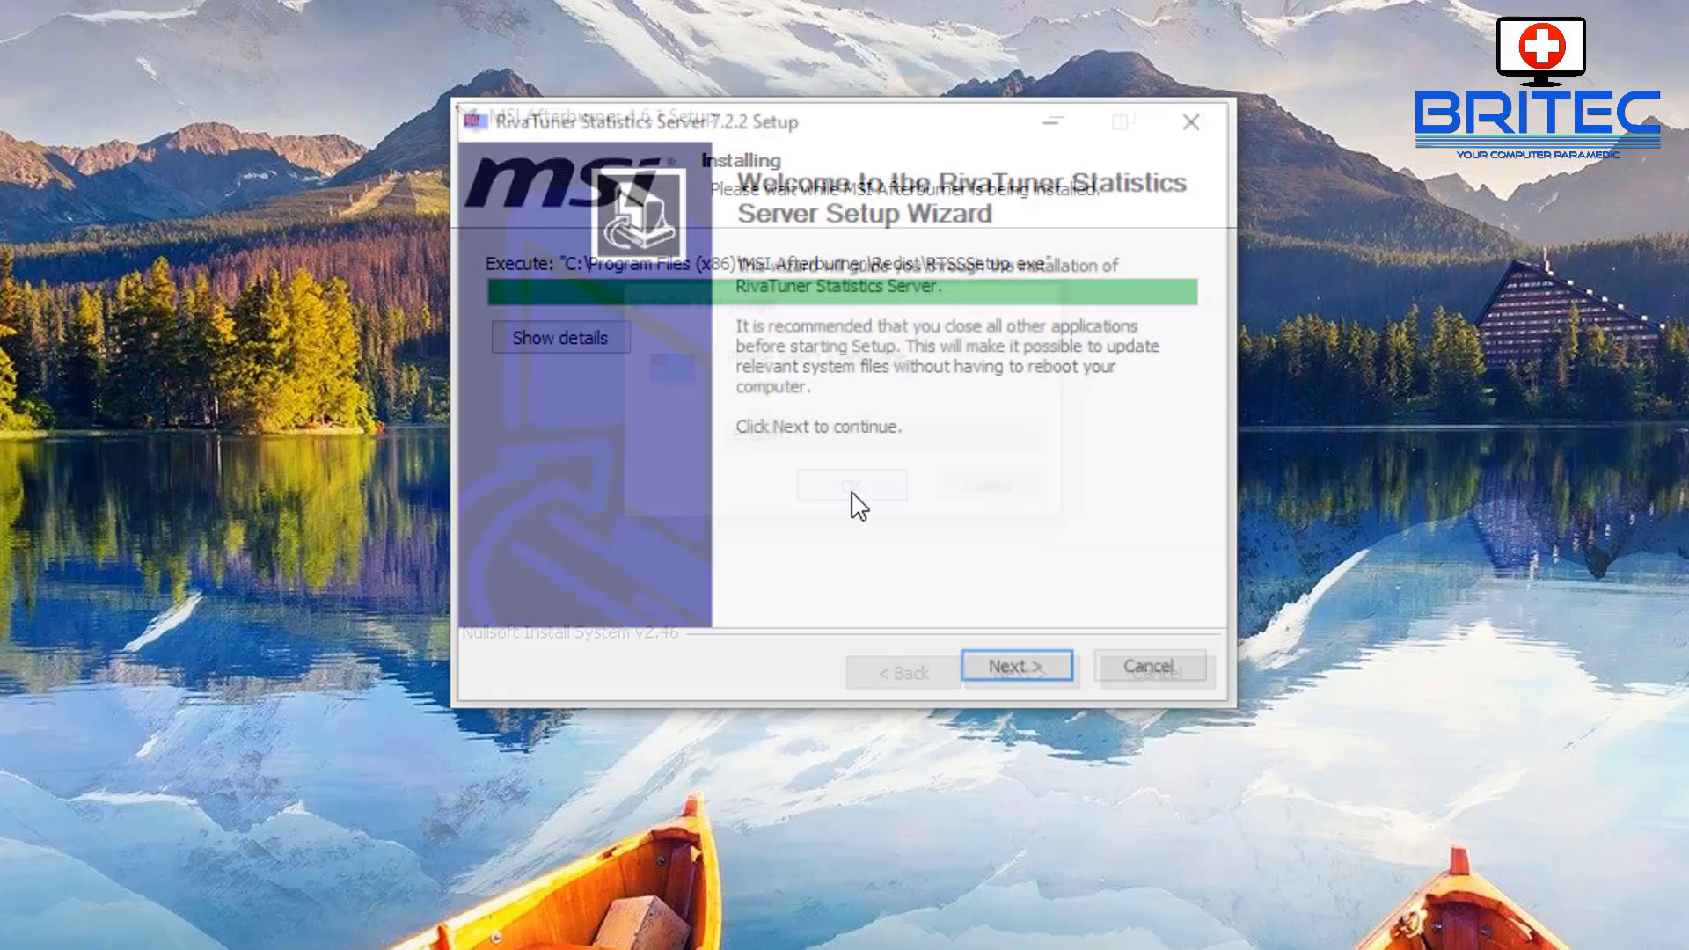
left_click(1026, 680)
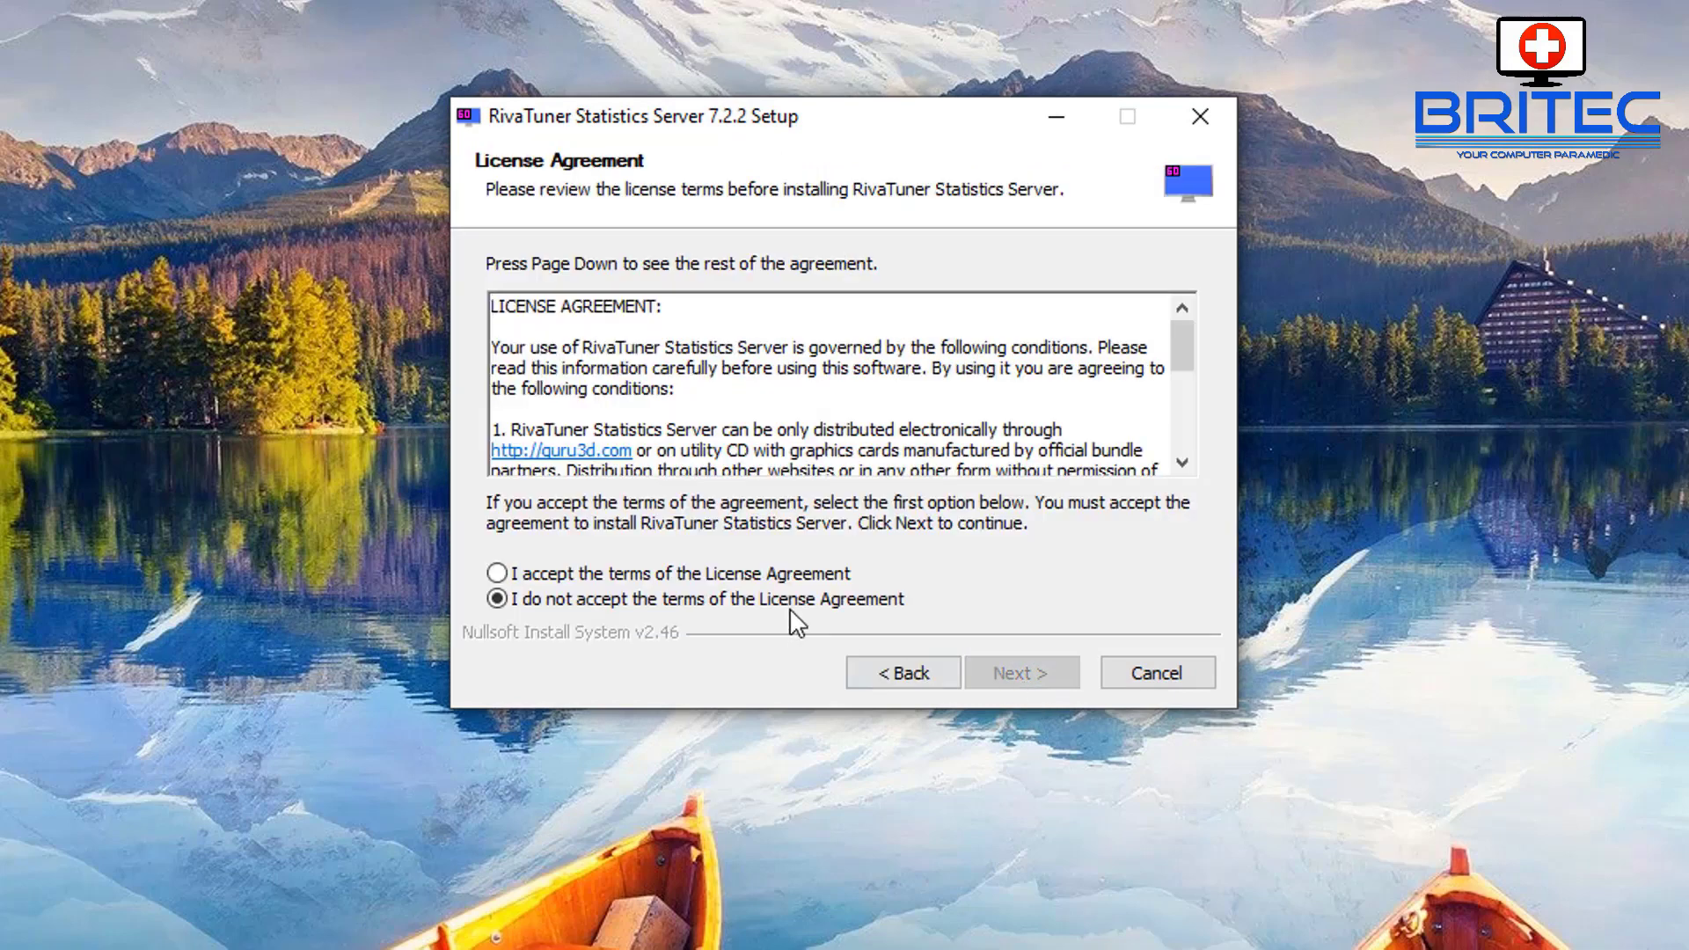
left_click(695, 572)
left_click(1012, 682)
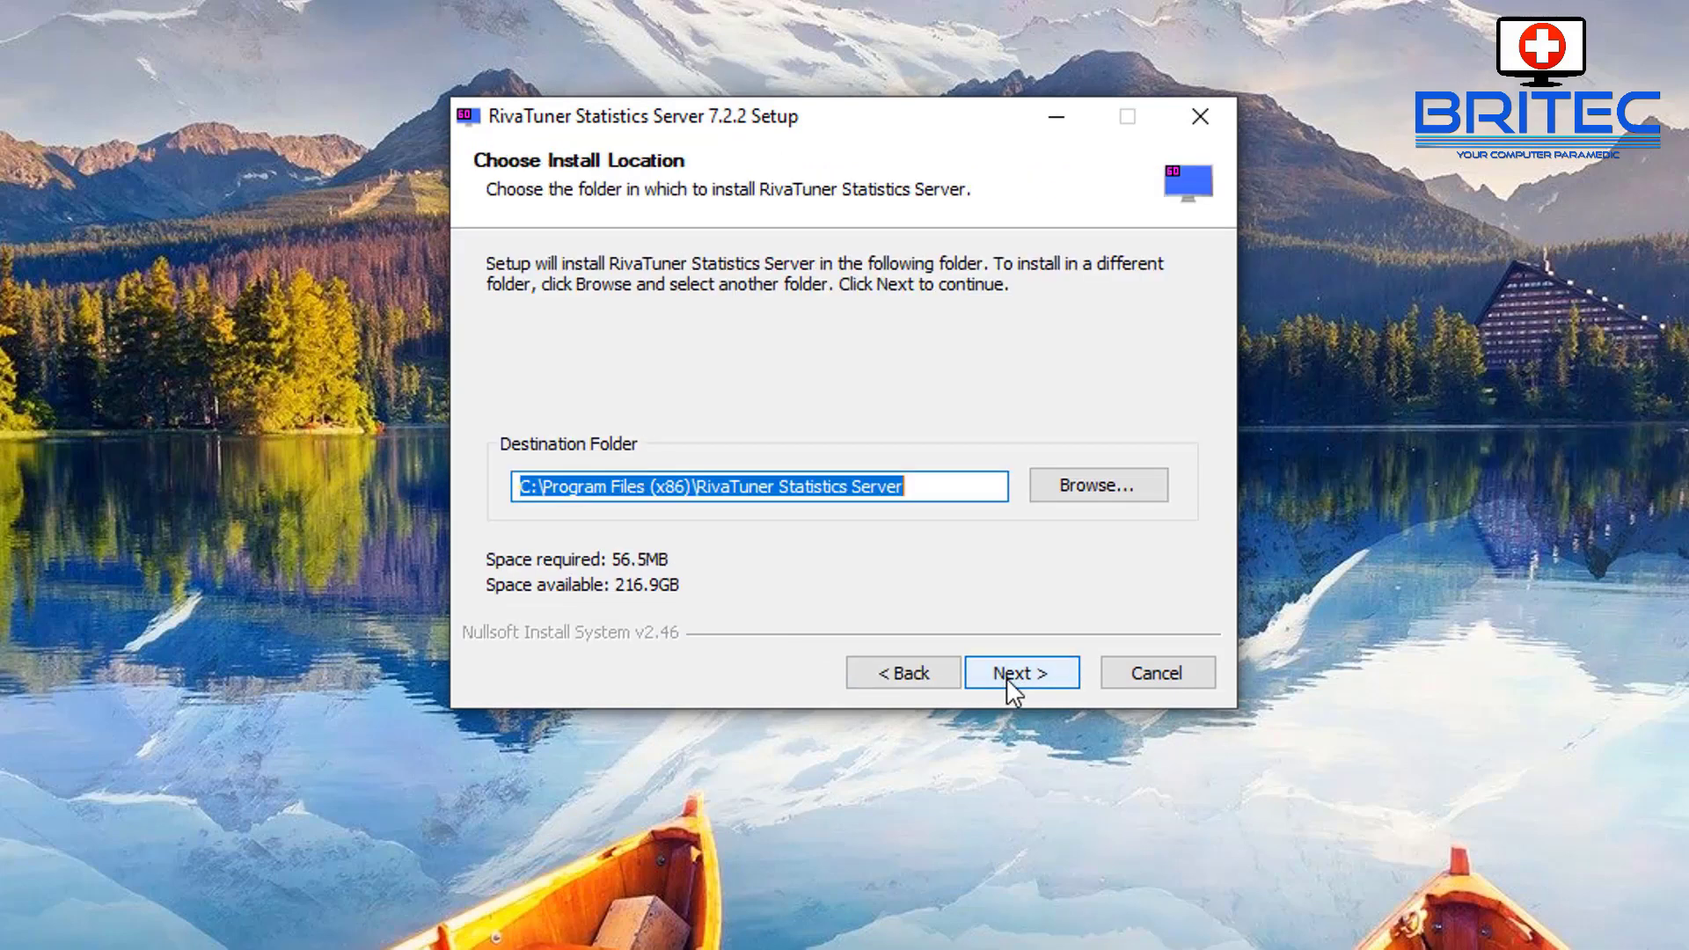
left_click(1008, 679)
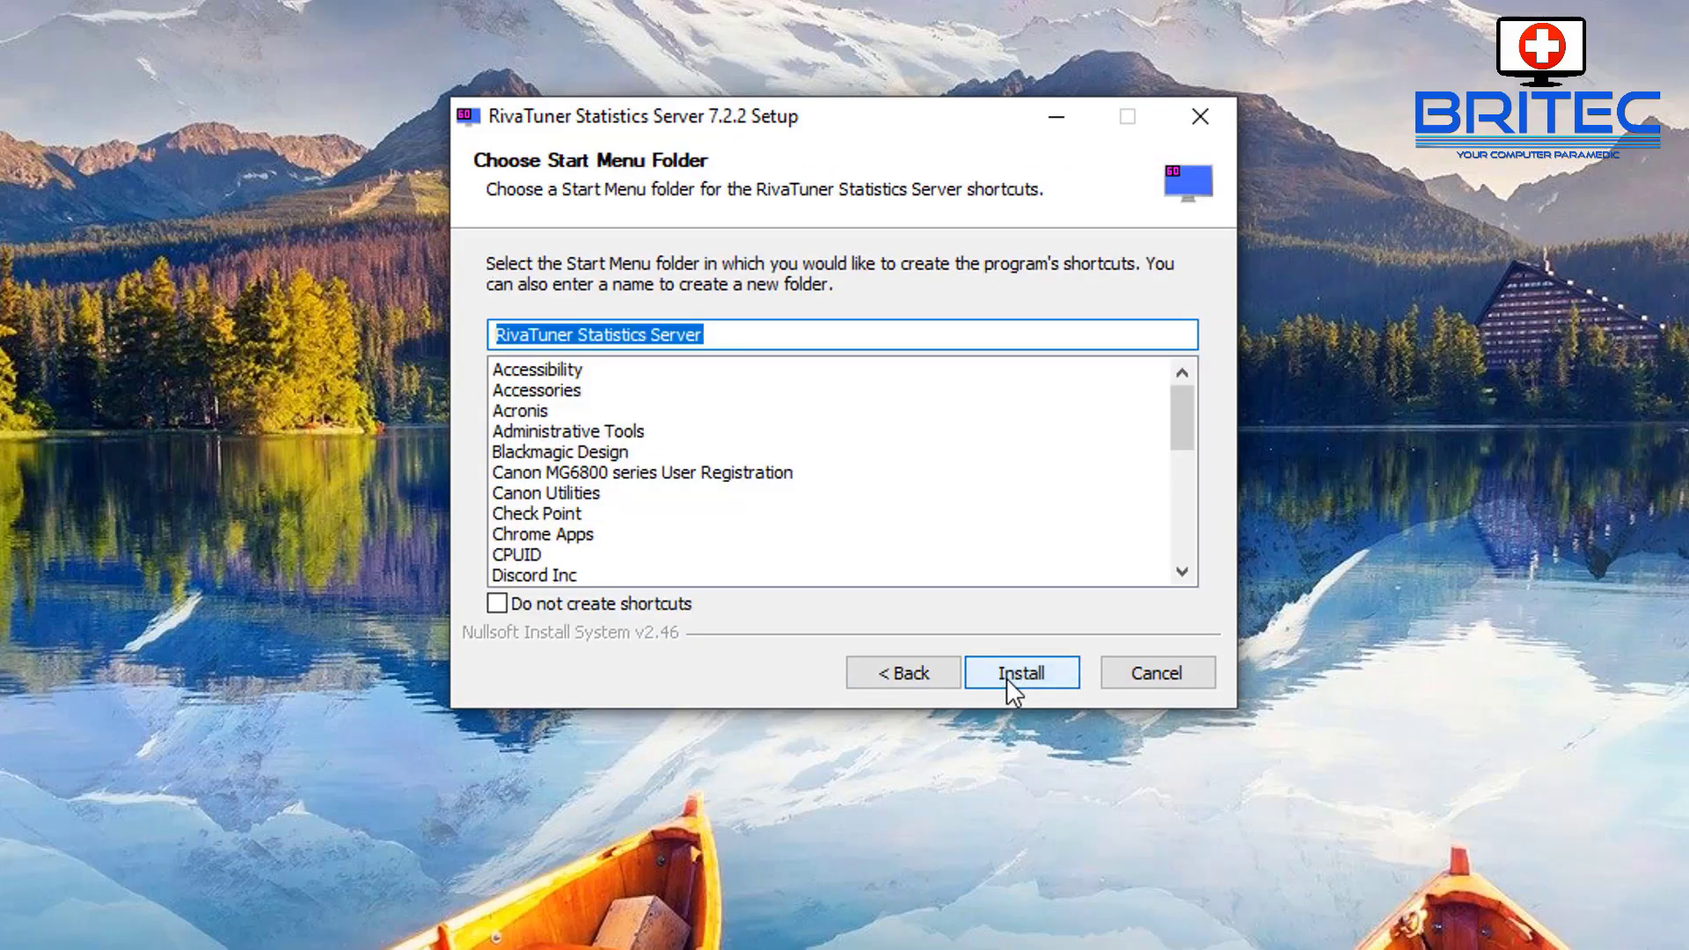
left_click(1006, 678)
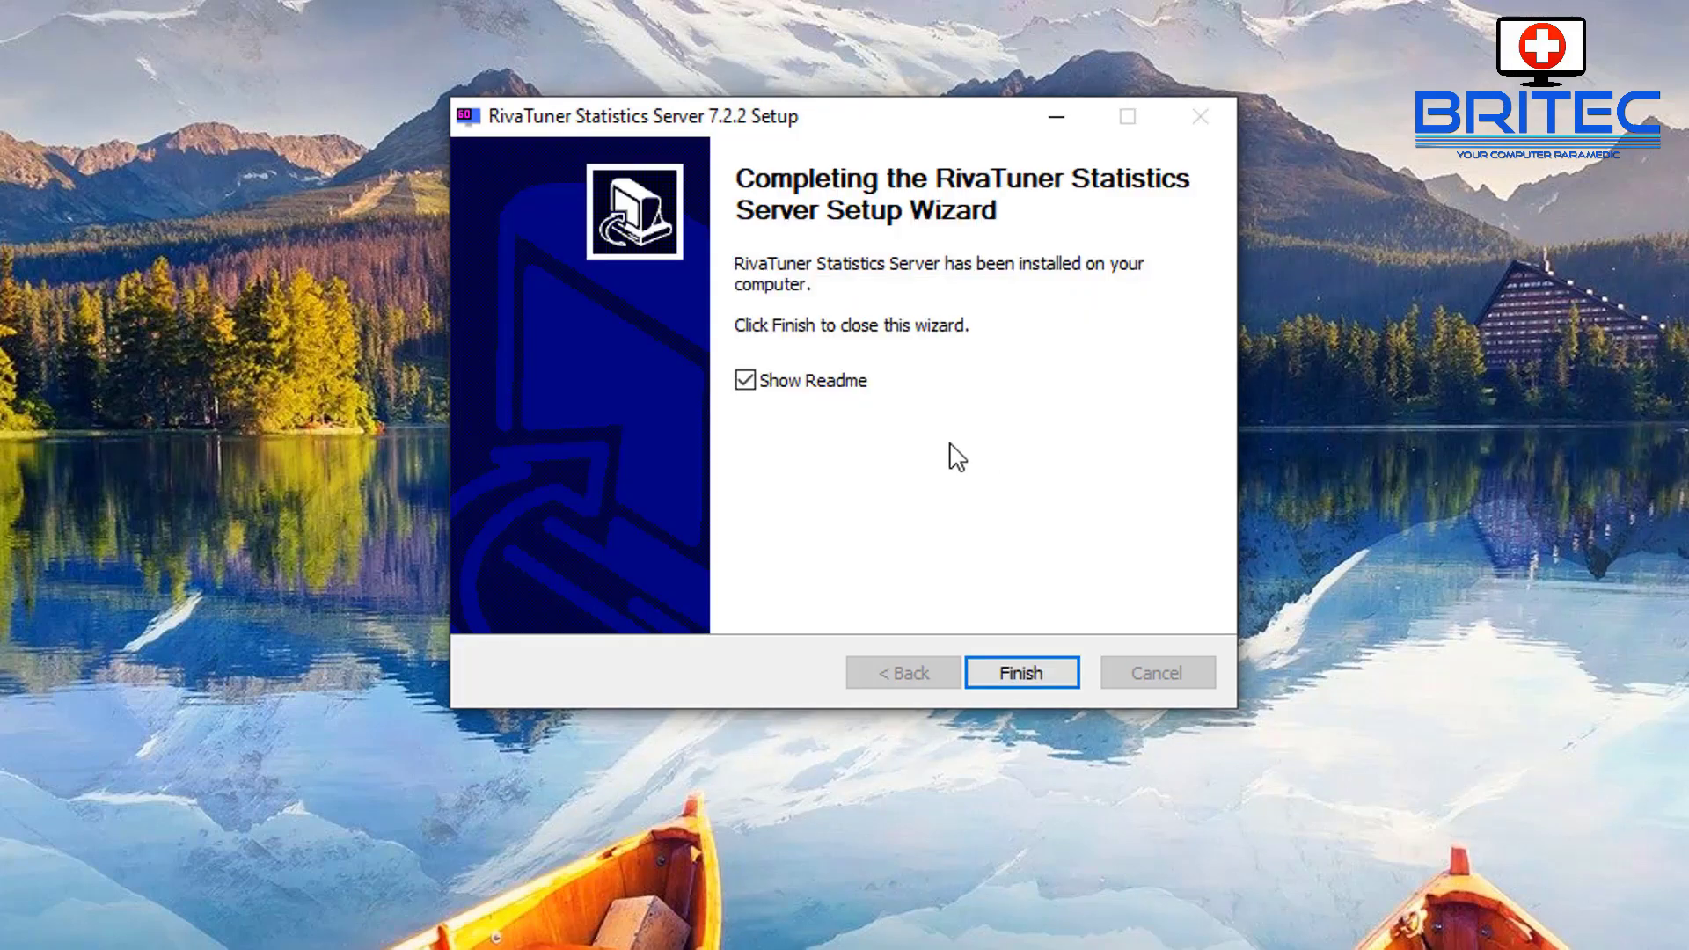
left_click(775, 384)
Step: Close the finished installer so MSI Afterburner launches, showing the GeForce GTX 1060 6GB at 46 °C
left_click(1016, 673)
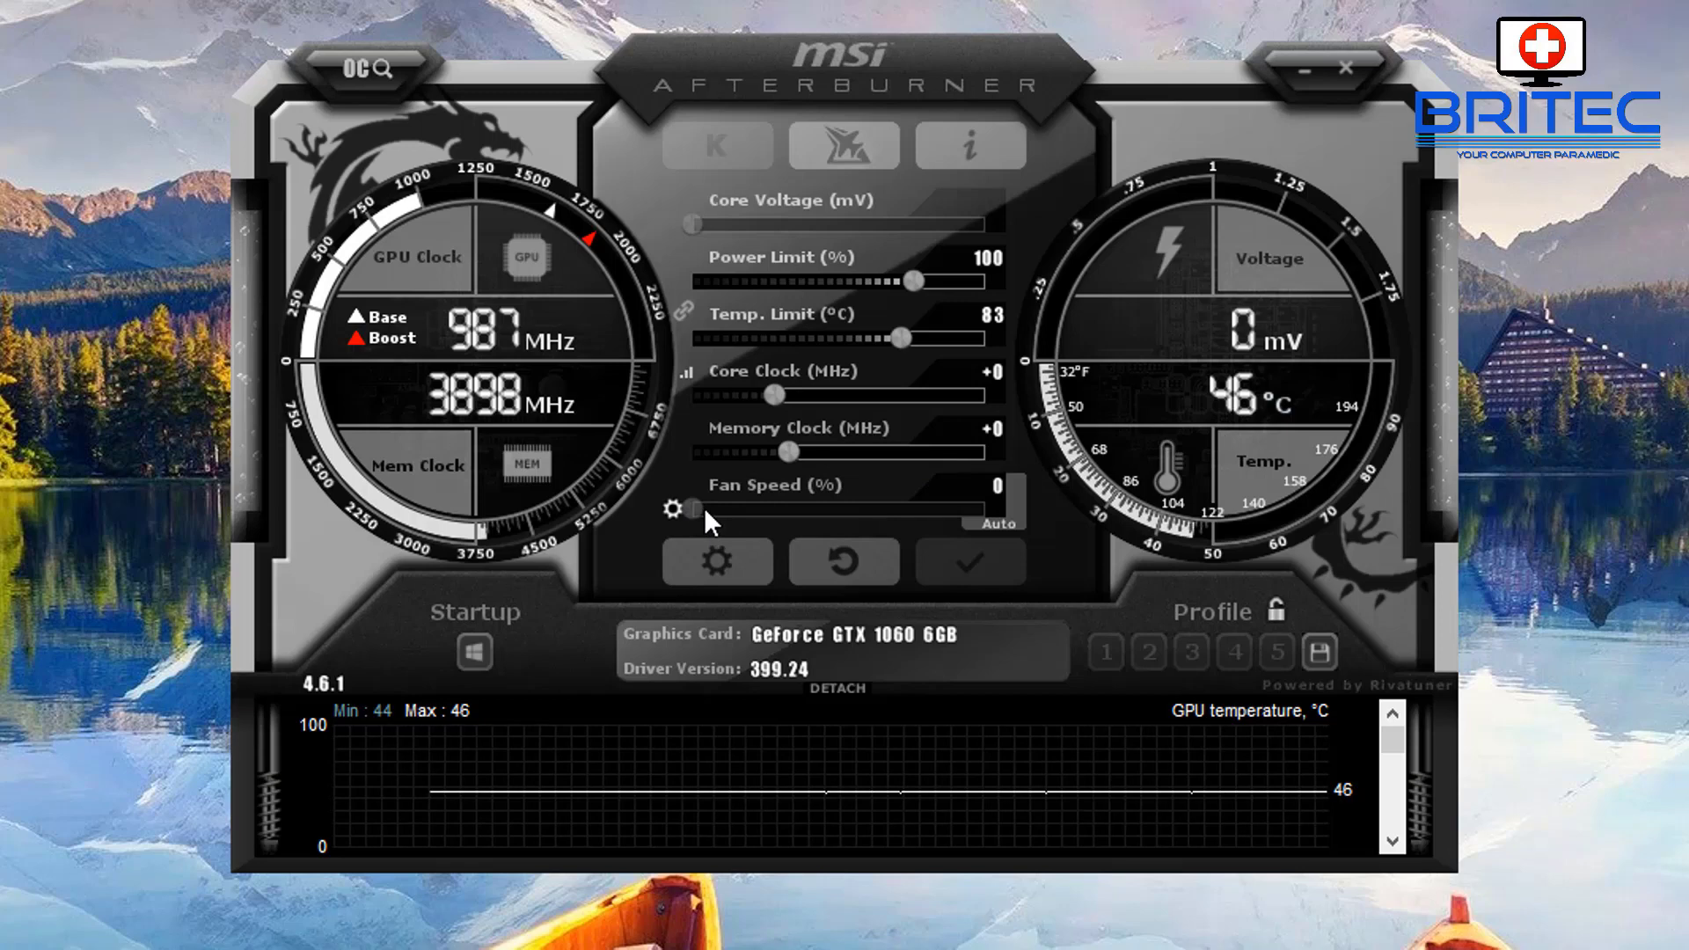
mouse_move(703, 507)
Step: In Afterburner's settings Fan tab, enable user-defined software automatic fan control to reveal the Custom curve
left_click(704, 556)
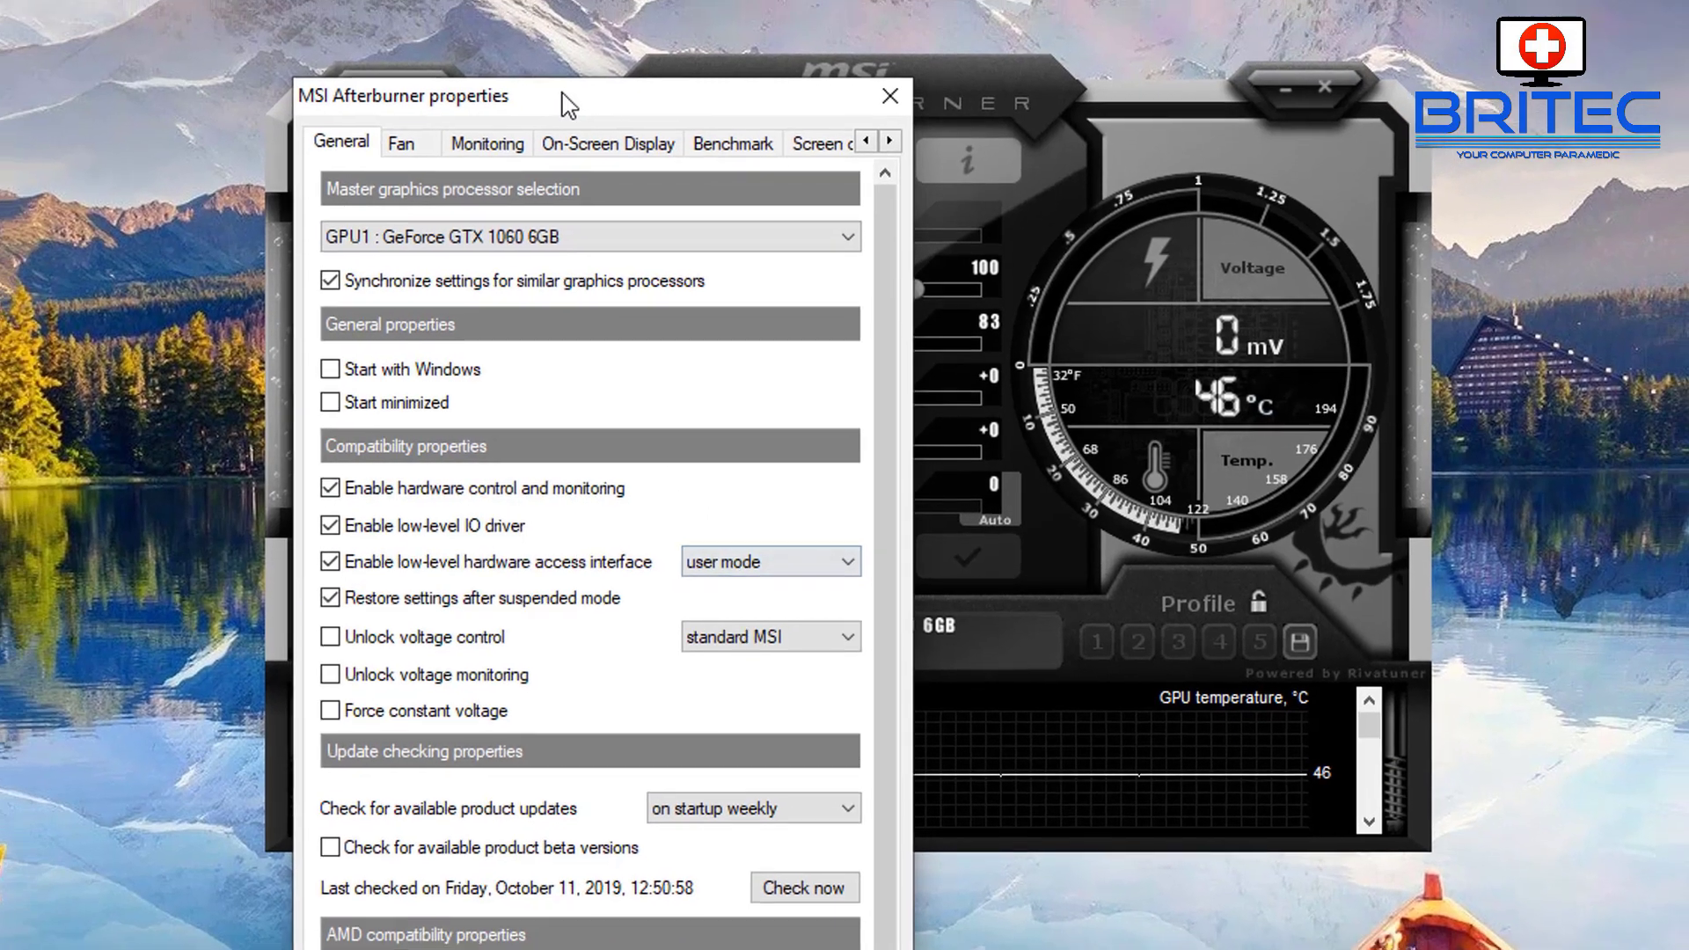
left_click_drag(563, 103, 826, 18)
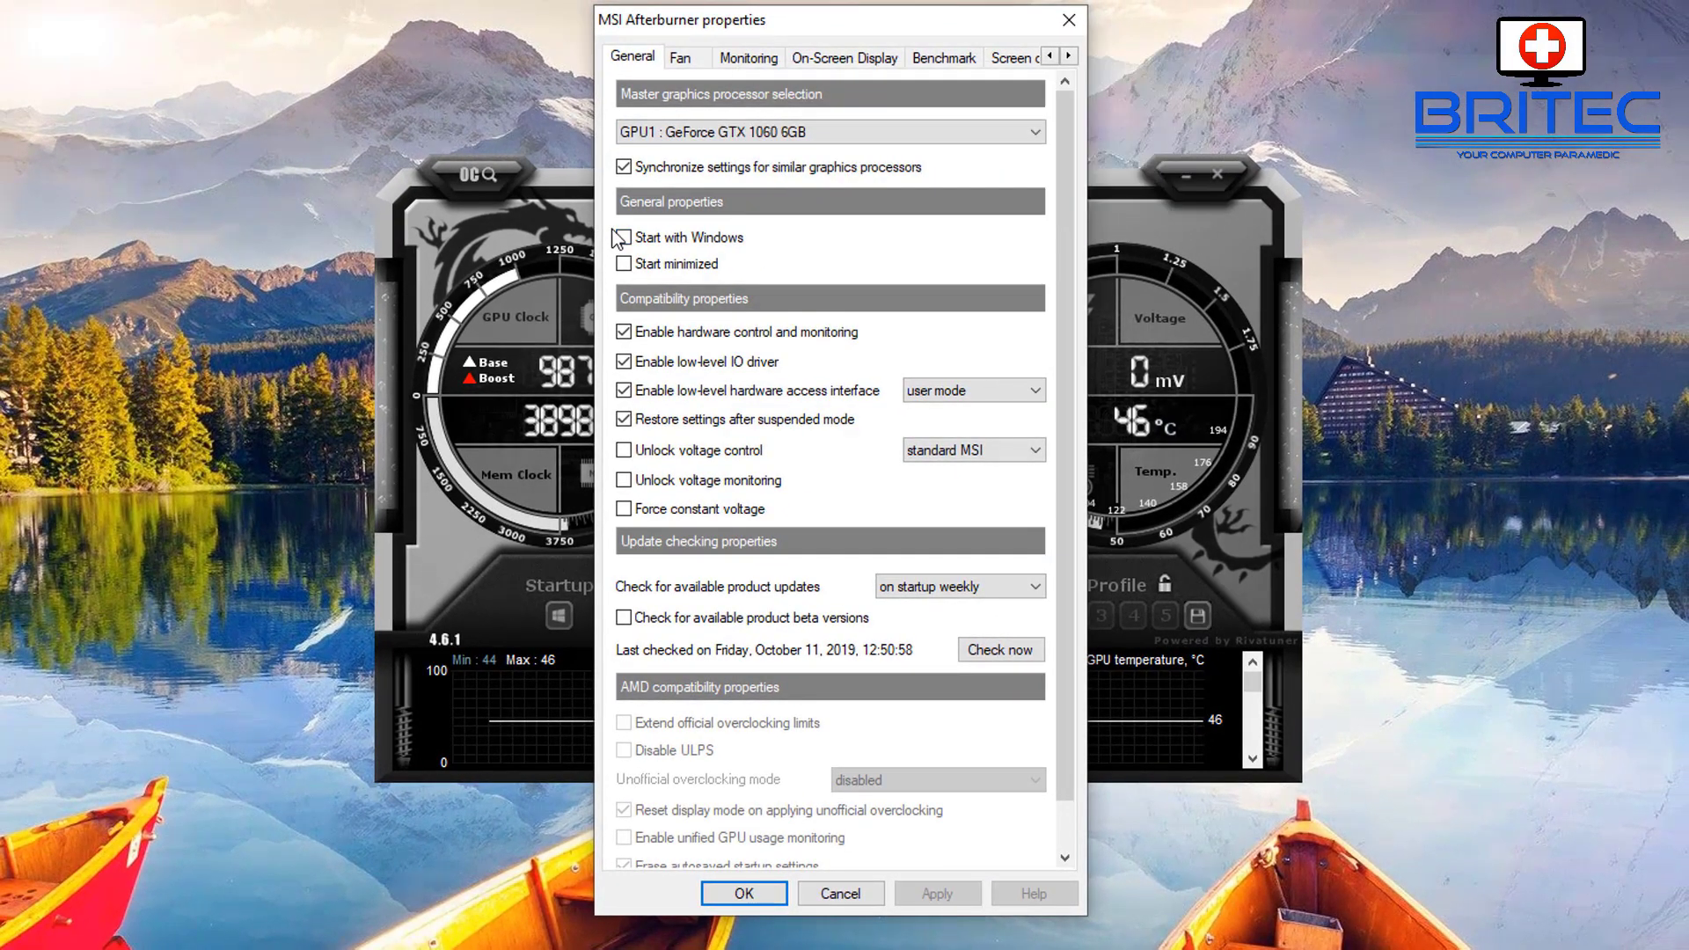
left_click(684, 61)
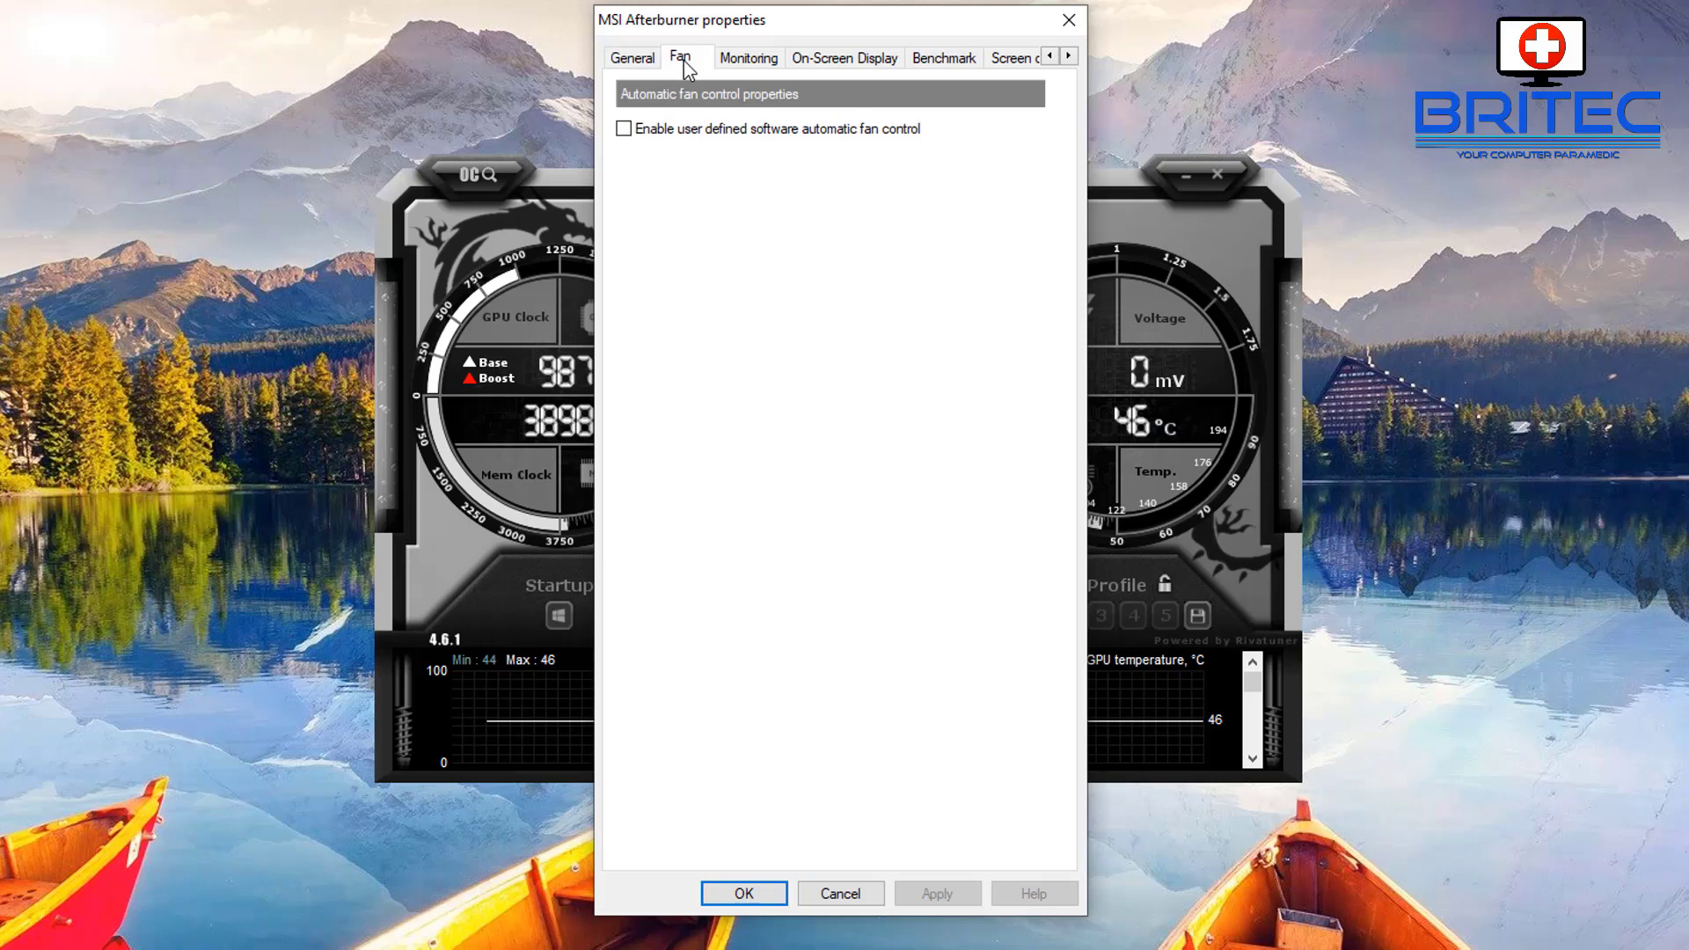
mouse_move(625, 131)
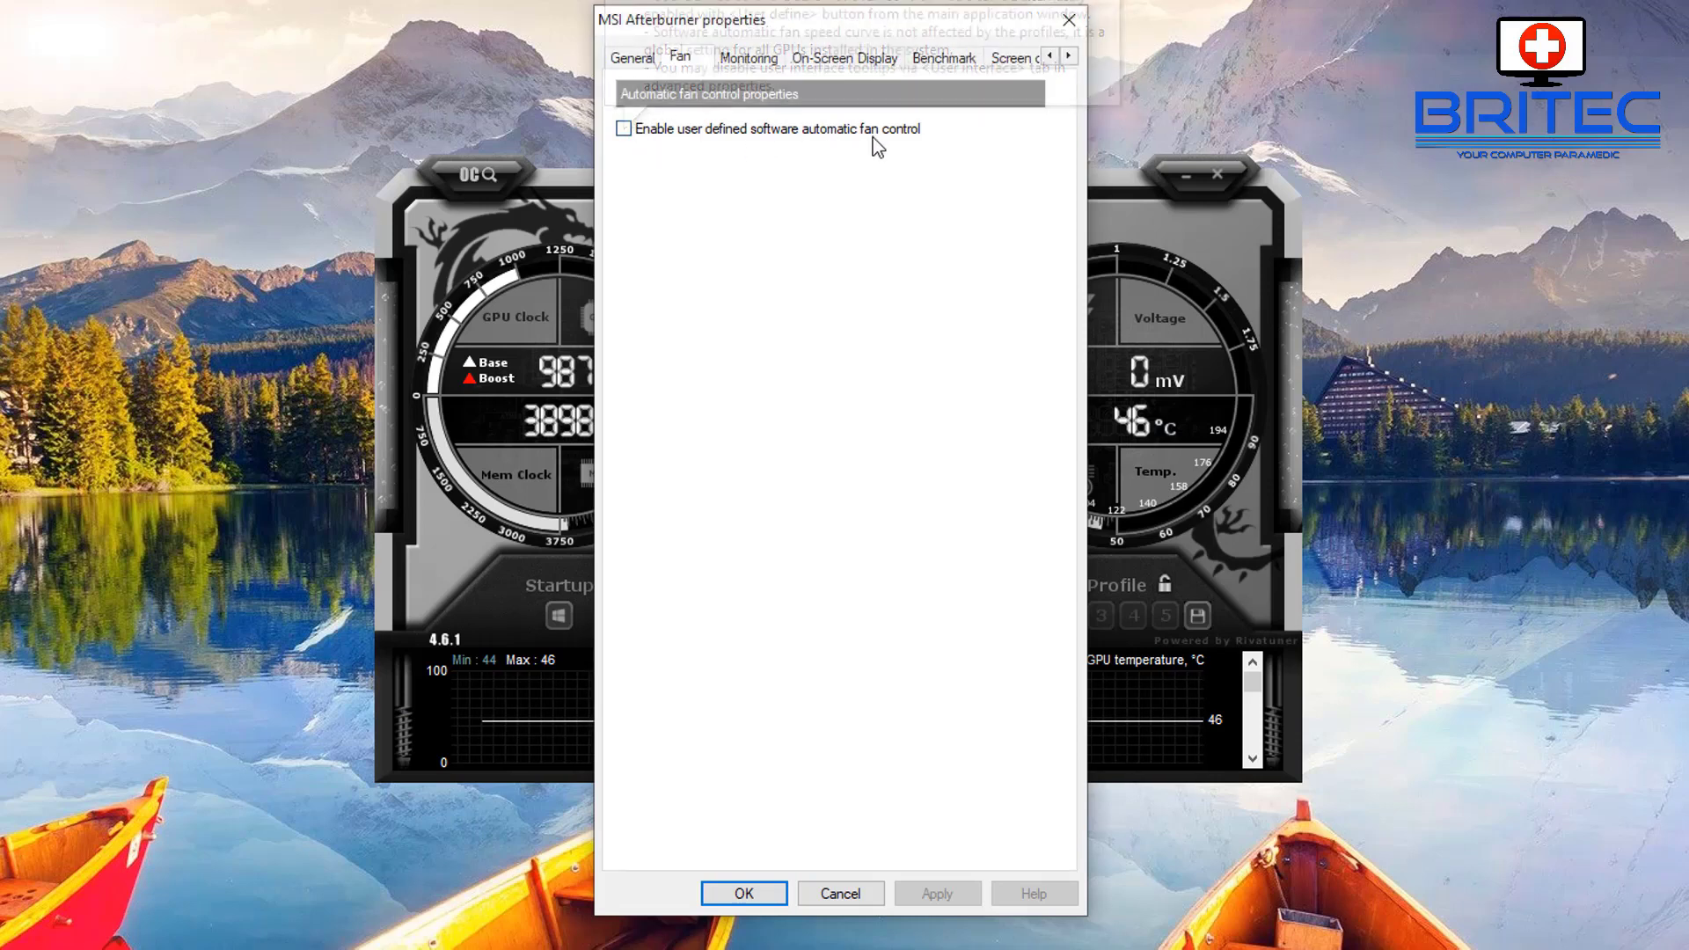
left_click(623, 129)
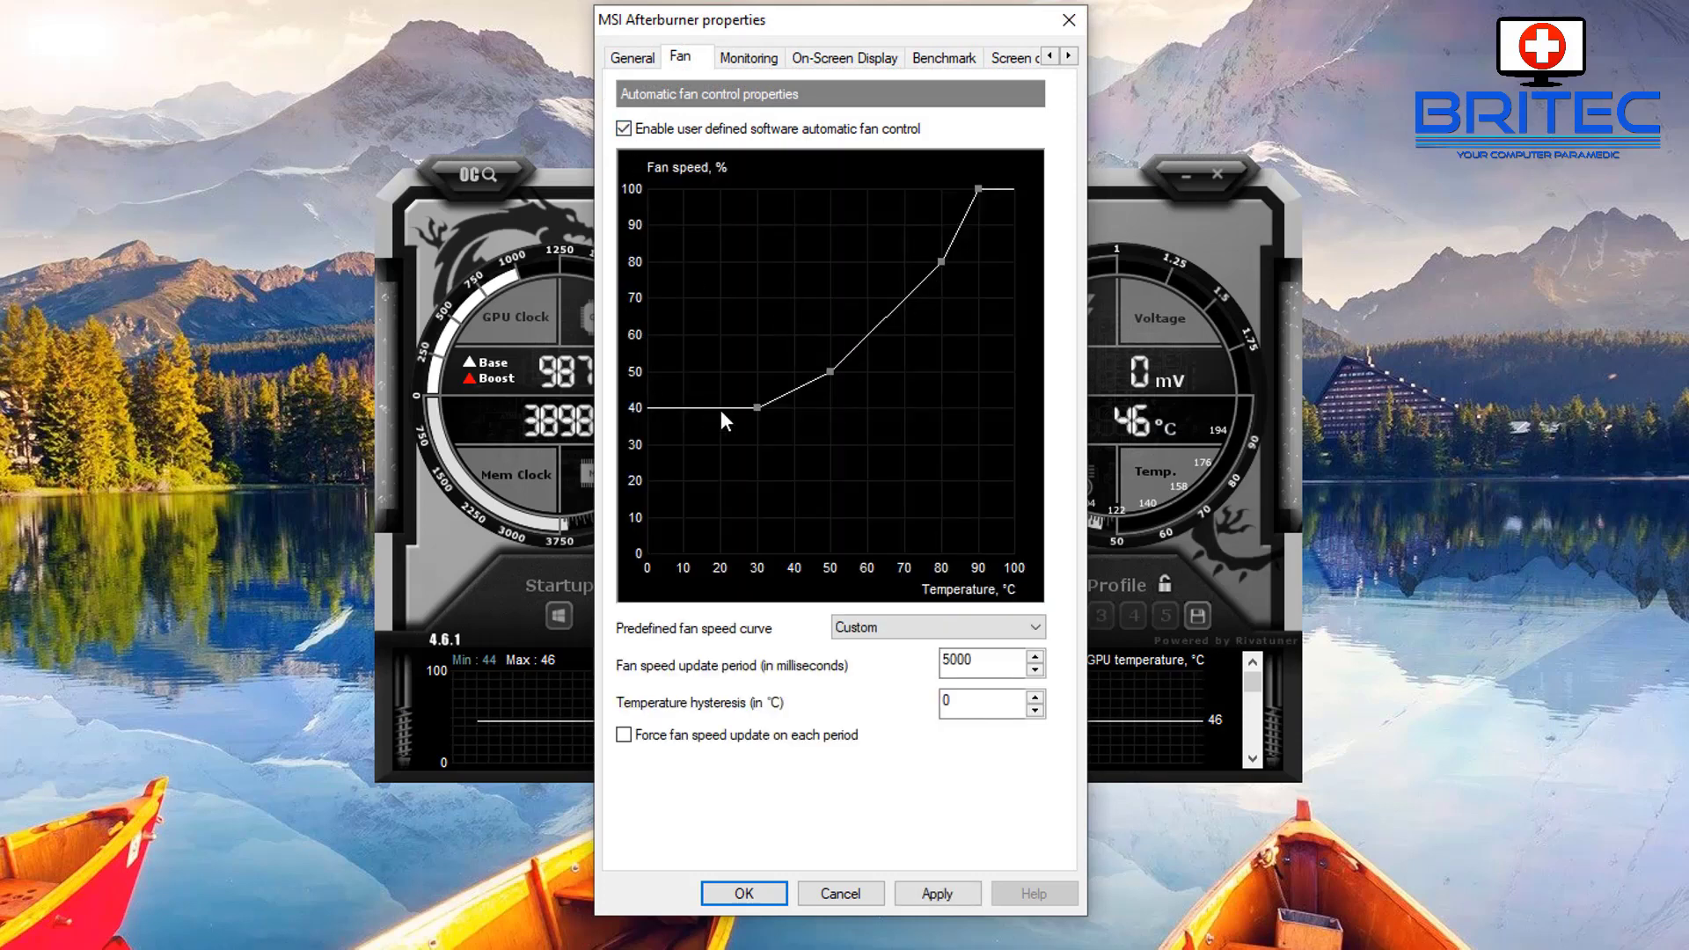
Step: Lower the 30 °C curve point to 30%, apply, then add a low node and raise it to 40%
left_click_drag(754, 408, 789, 426)
left_click(932, 893)
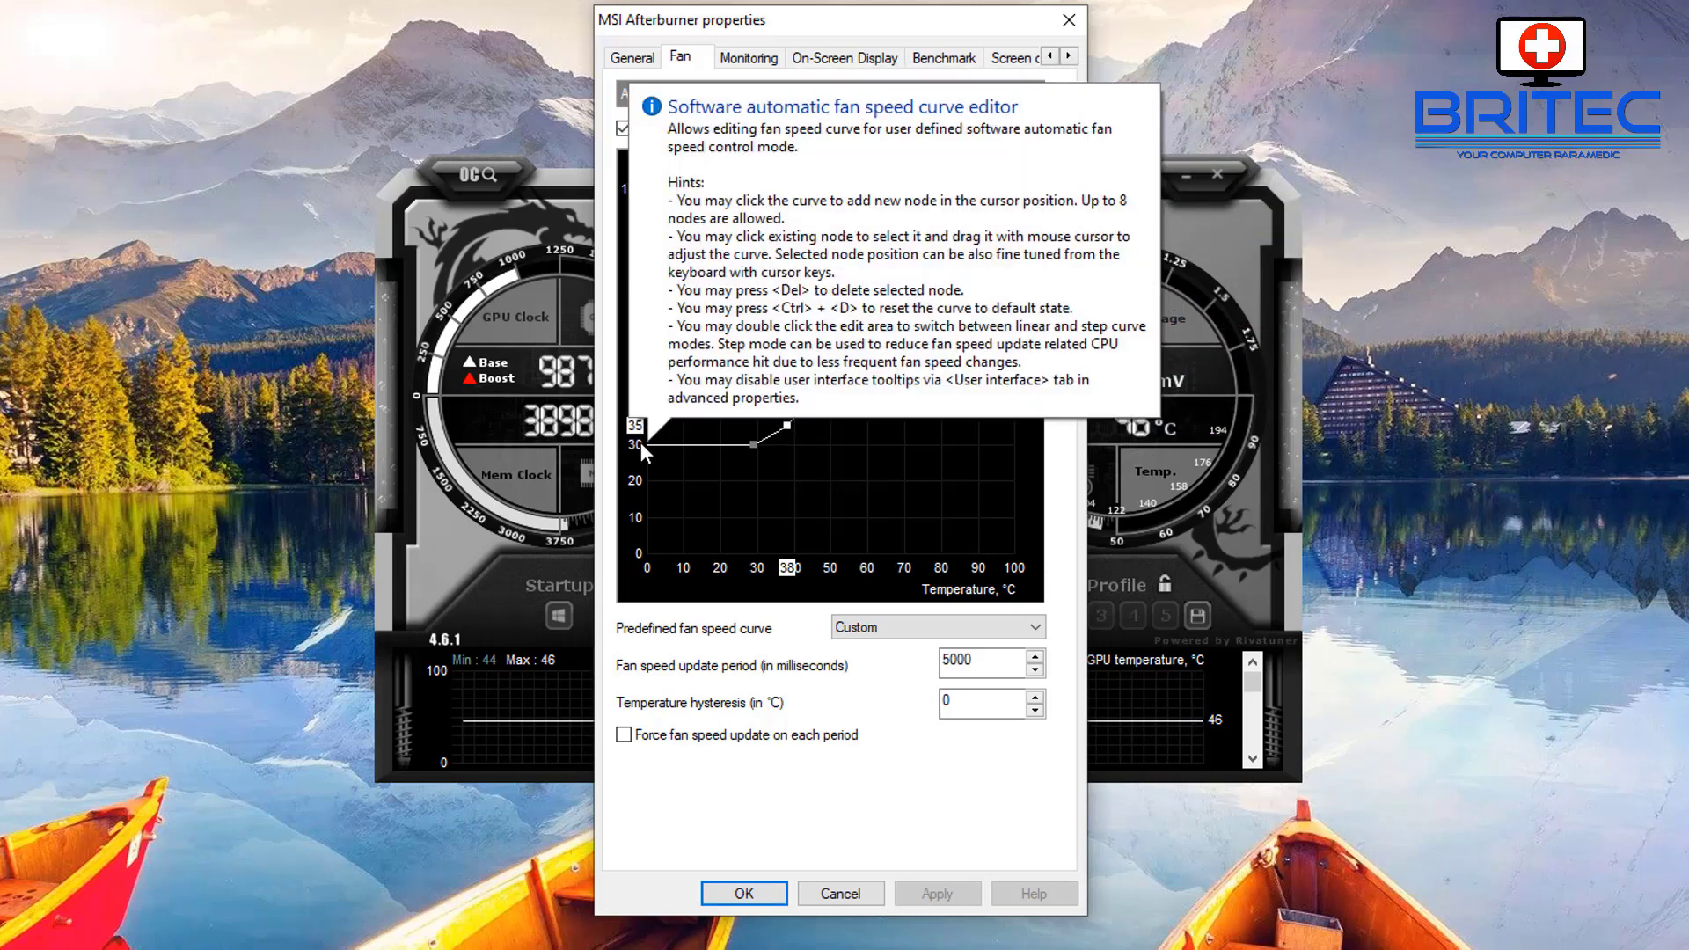
left_click_drag(754, 441, 768, 408)
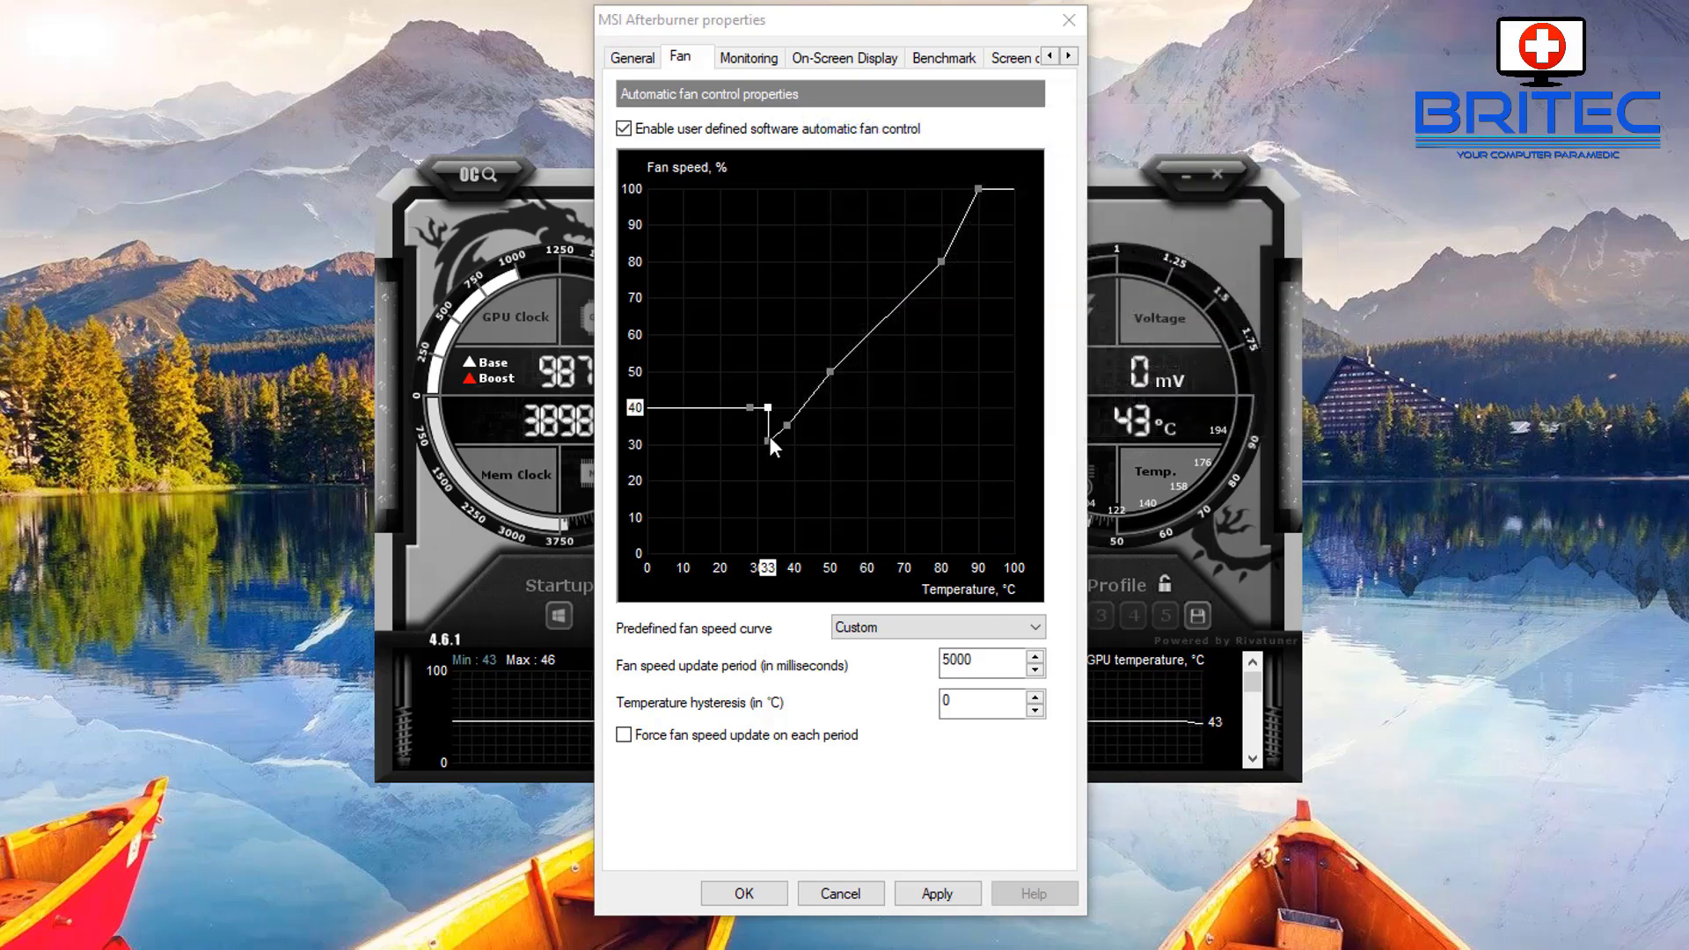
left_click_drag(768, 441, 795, 384)
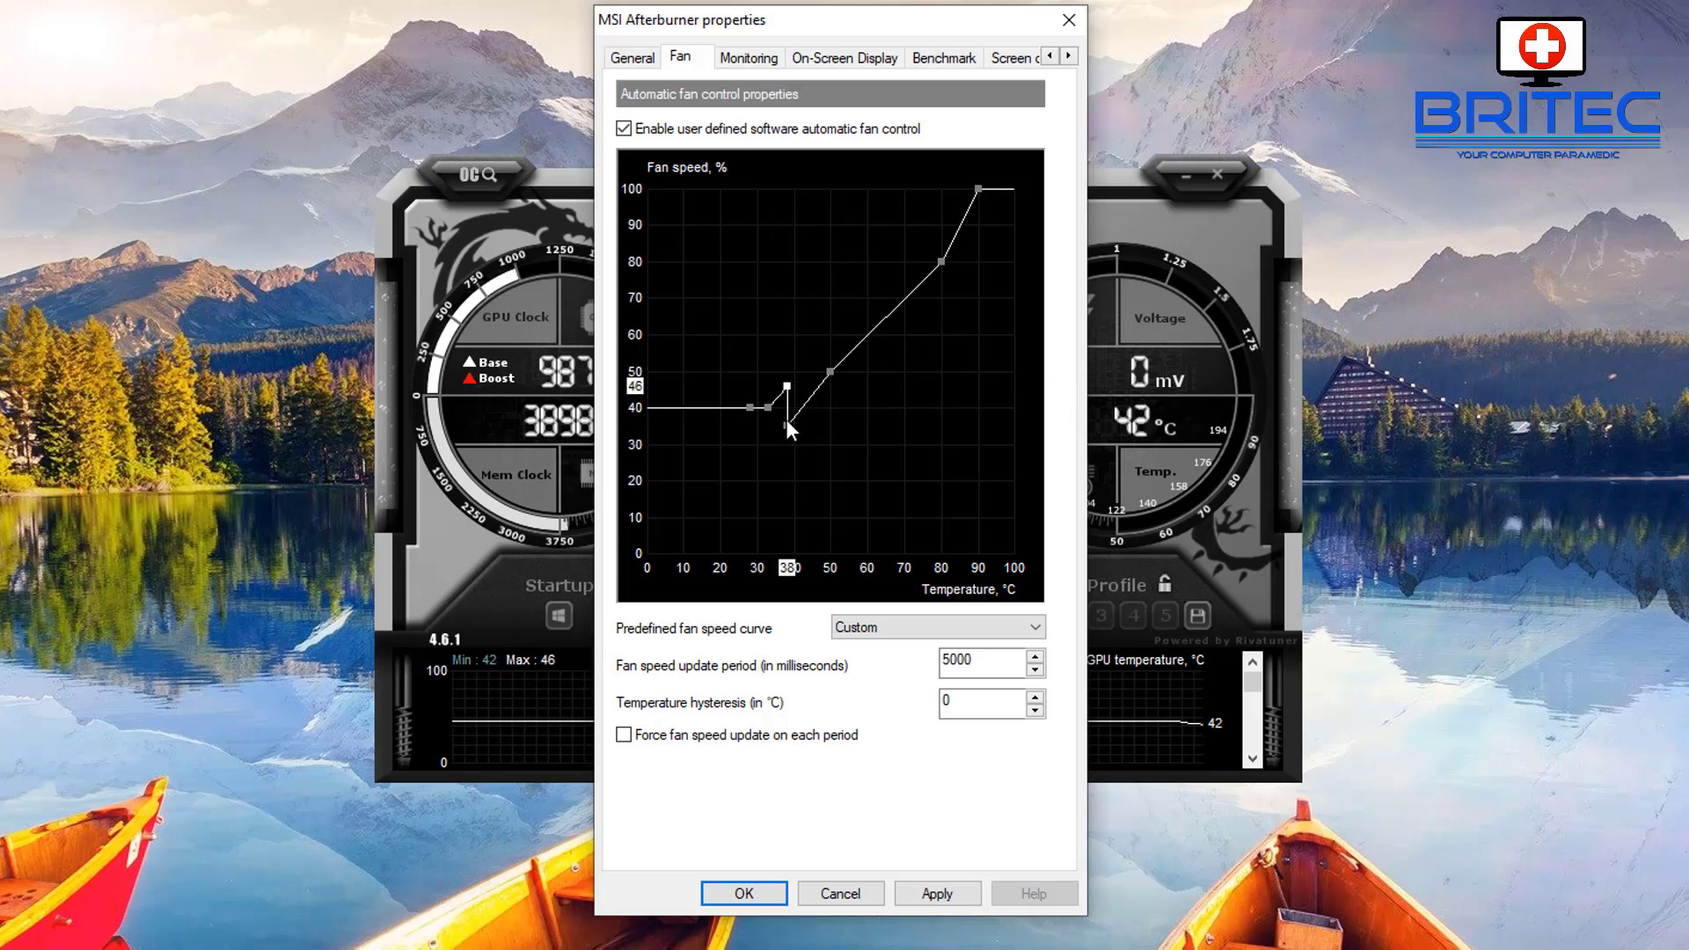
Step: Delete the stray 38 °C and 46 °C nodes and reposition the remaining low nodes to about 47%
left_click(787, 424)
key("Delete")
left_click_drag(767, 405, 818, 358)
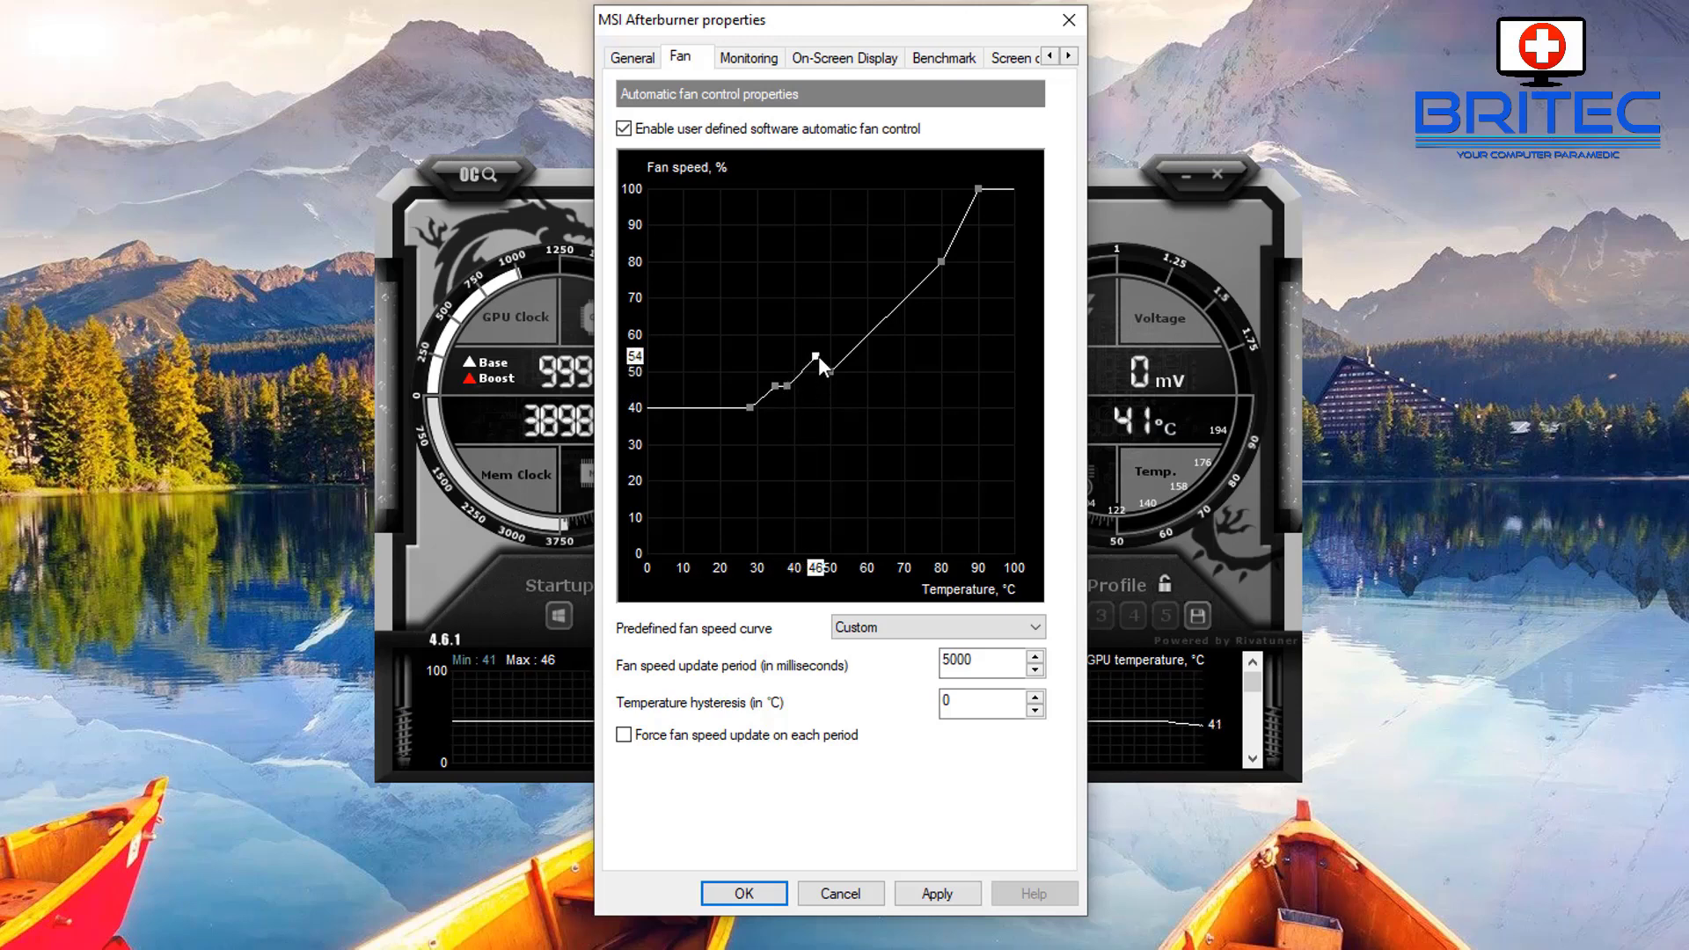
key("Delete")
left_click(830, 371)
left_click(784, 382)
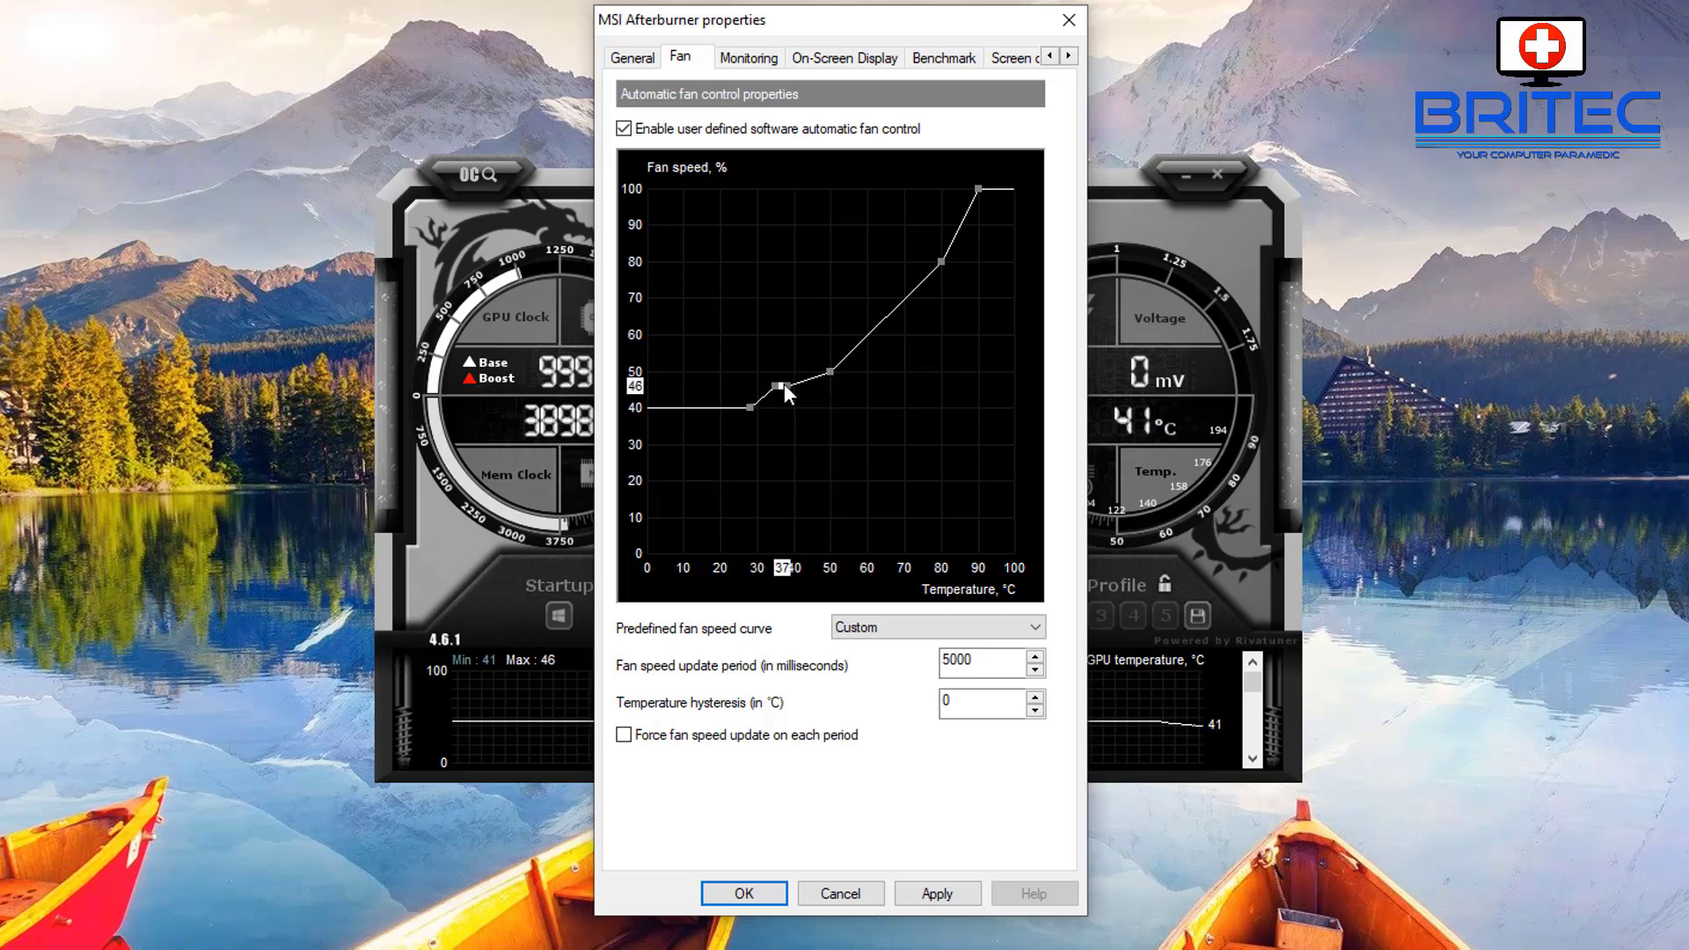
left_click_drag(788, 383, 850, 337)
left_click(784, 383)
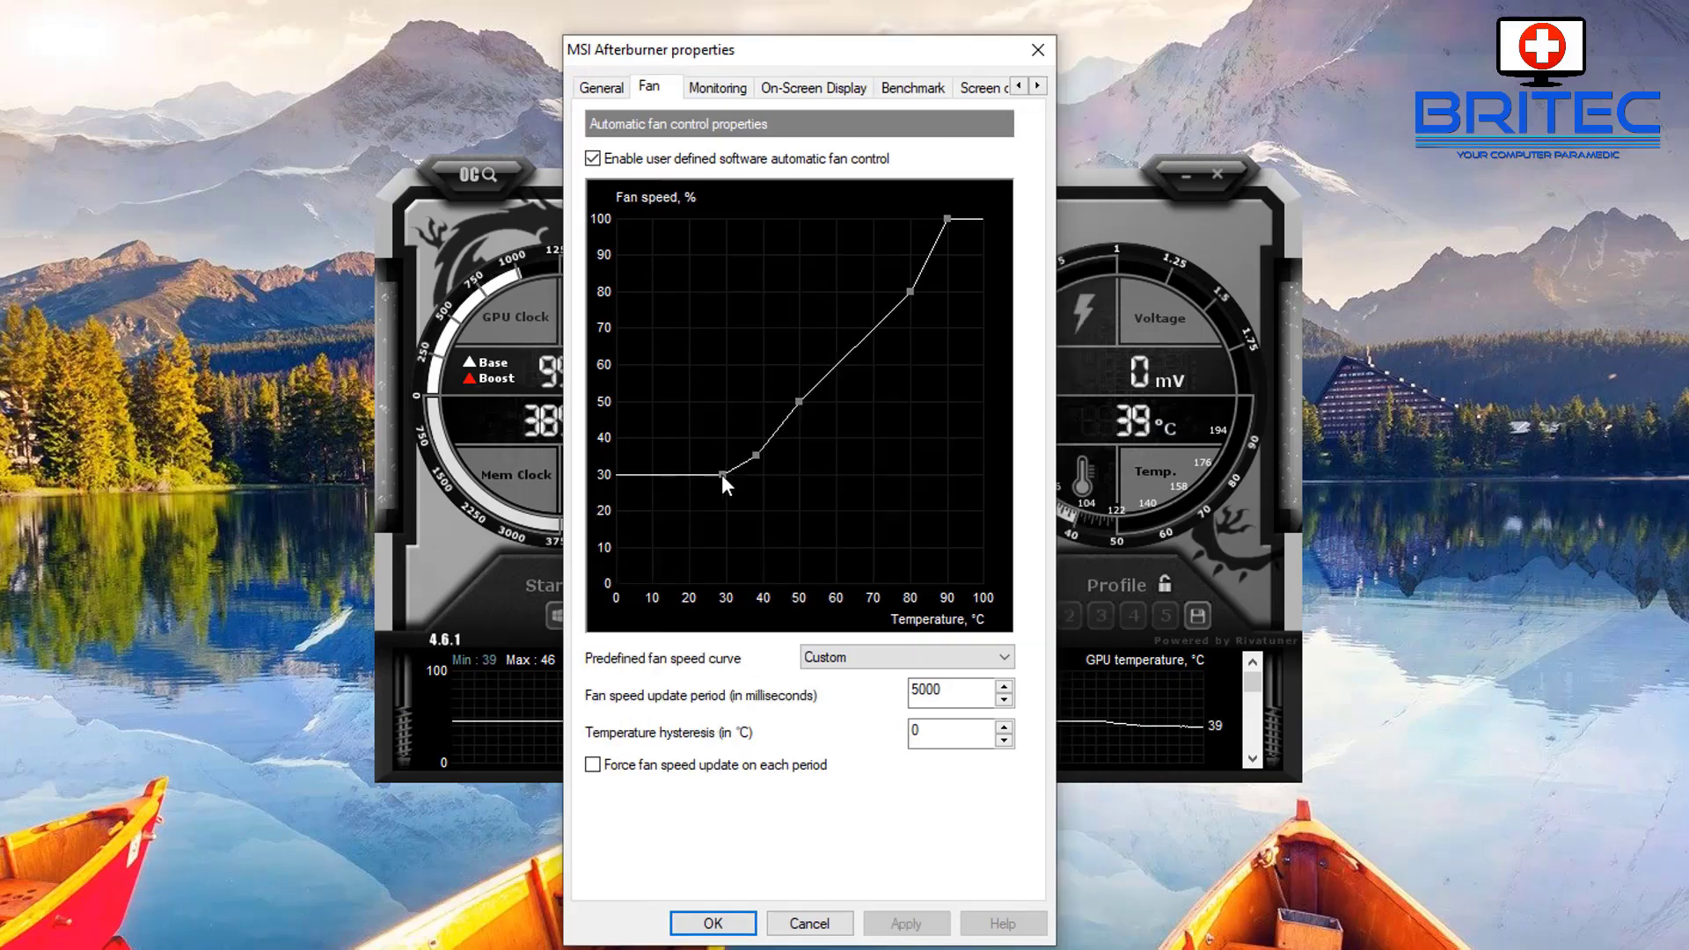
Step: Raise the starting node to 40% at 30 °C, nudge the 52 °C node to 60%, and apply
left_click_drag(722, 474, 811, 368)
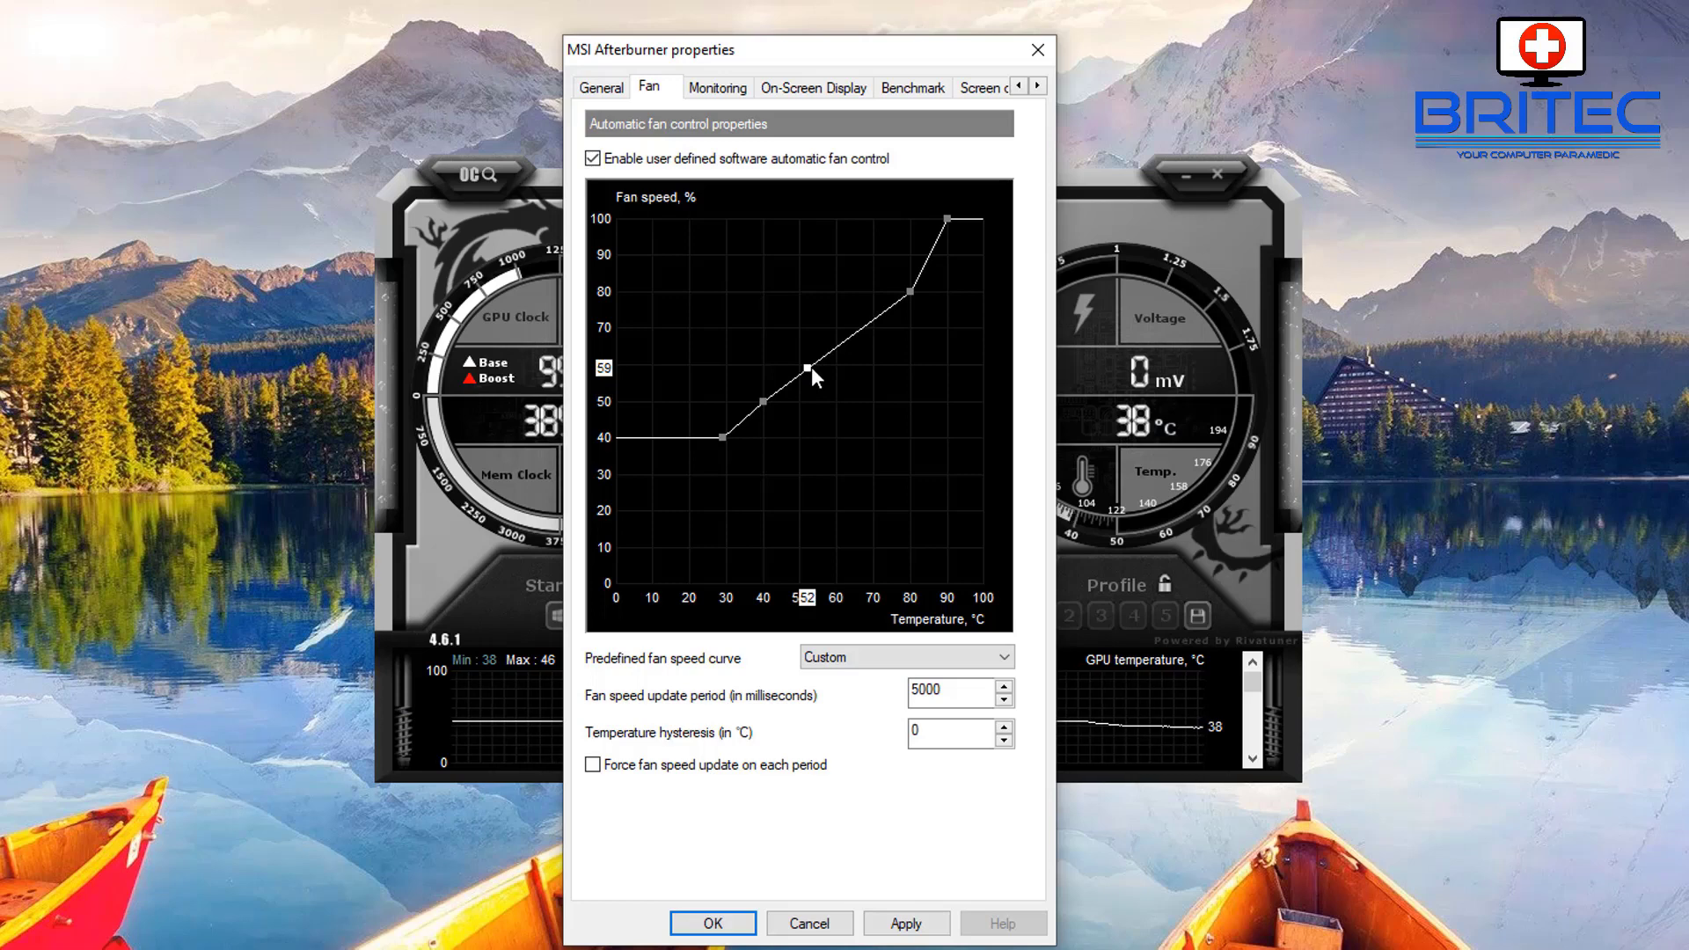
left_click_drag(811, 366, 811, 364)
left_click(913, 922)
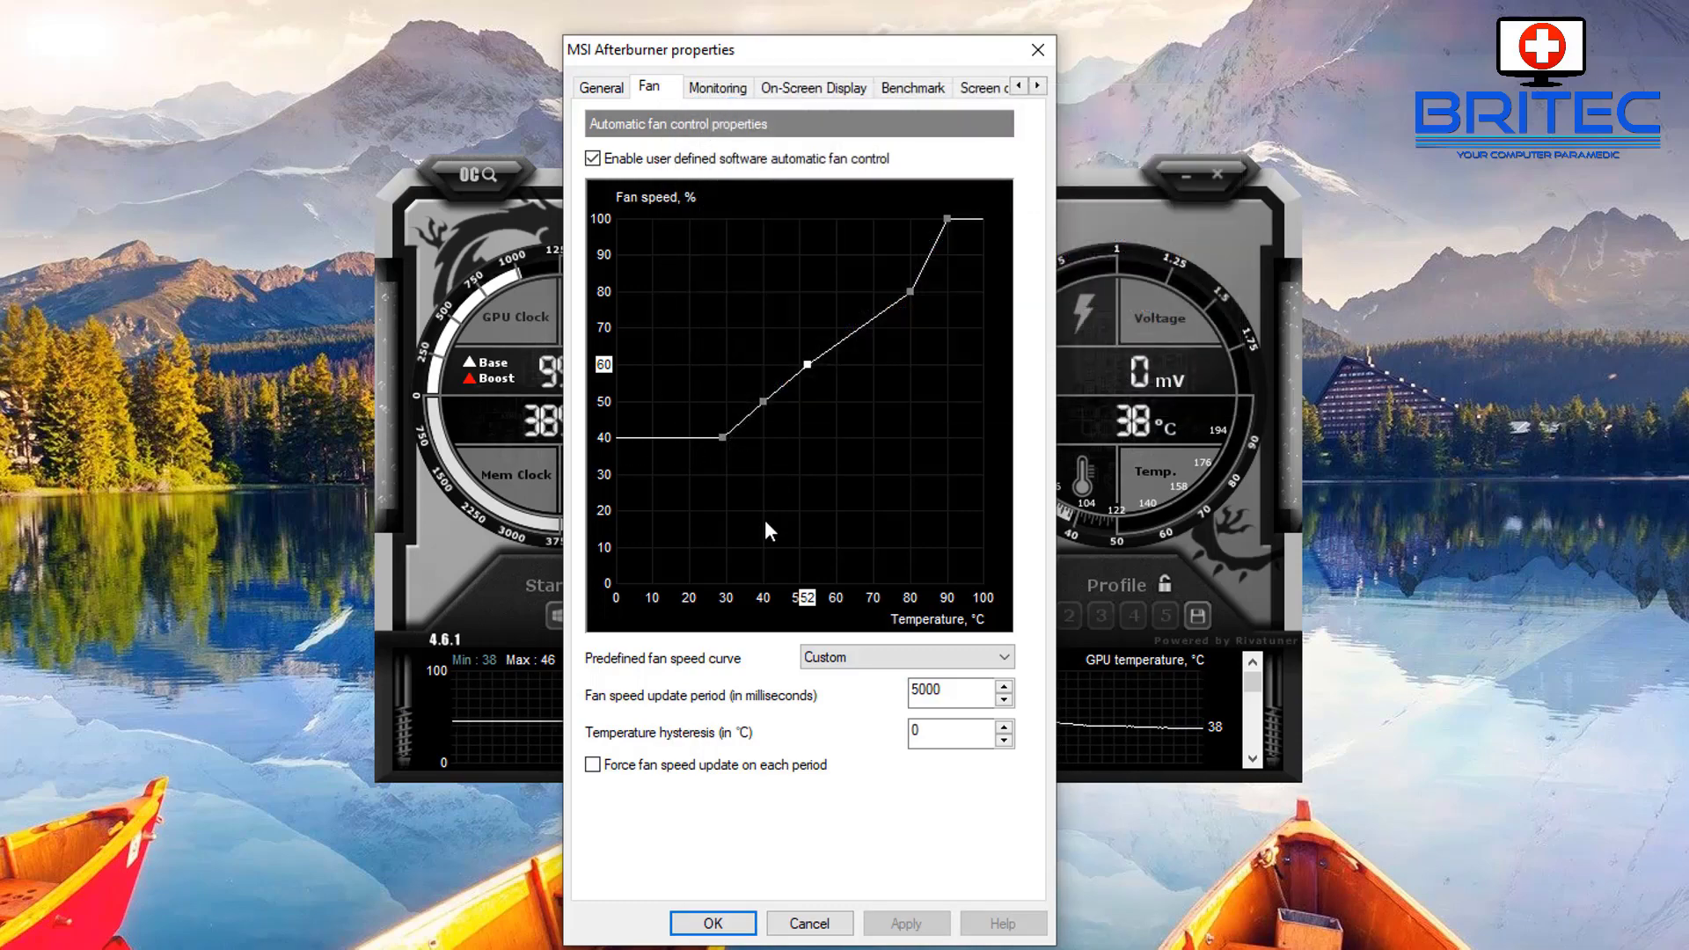
left_click_drag(723, 436, 725, 420)
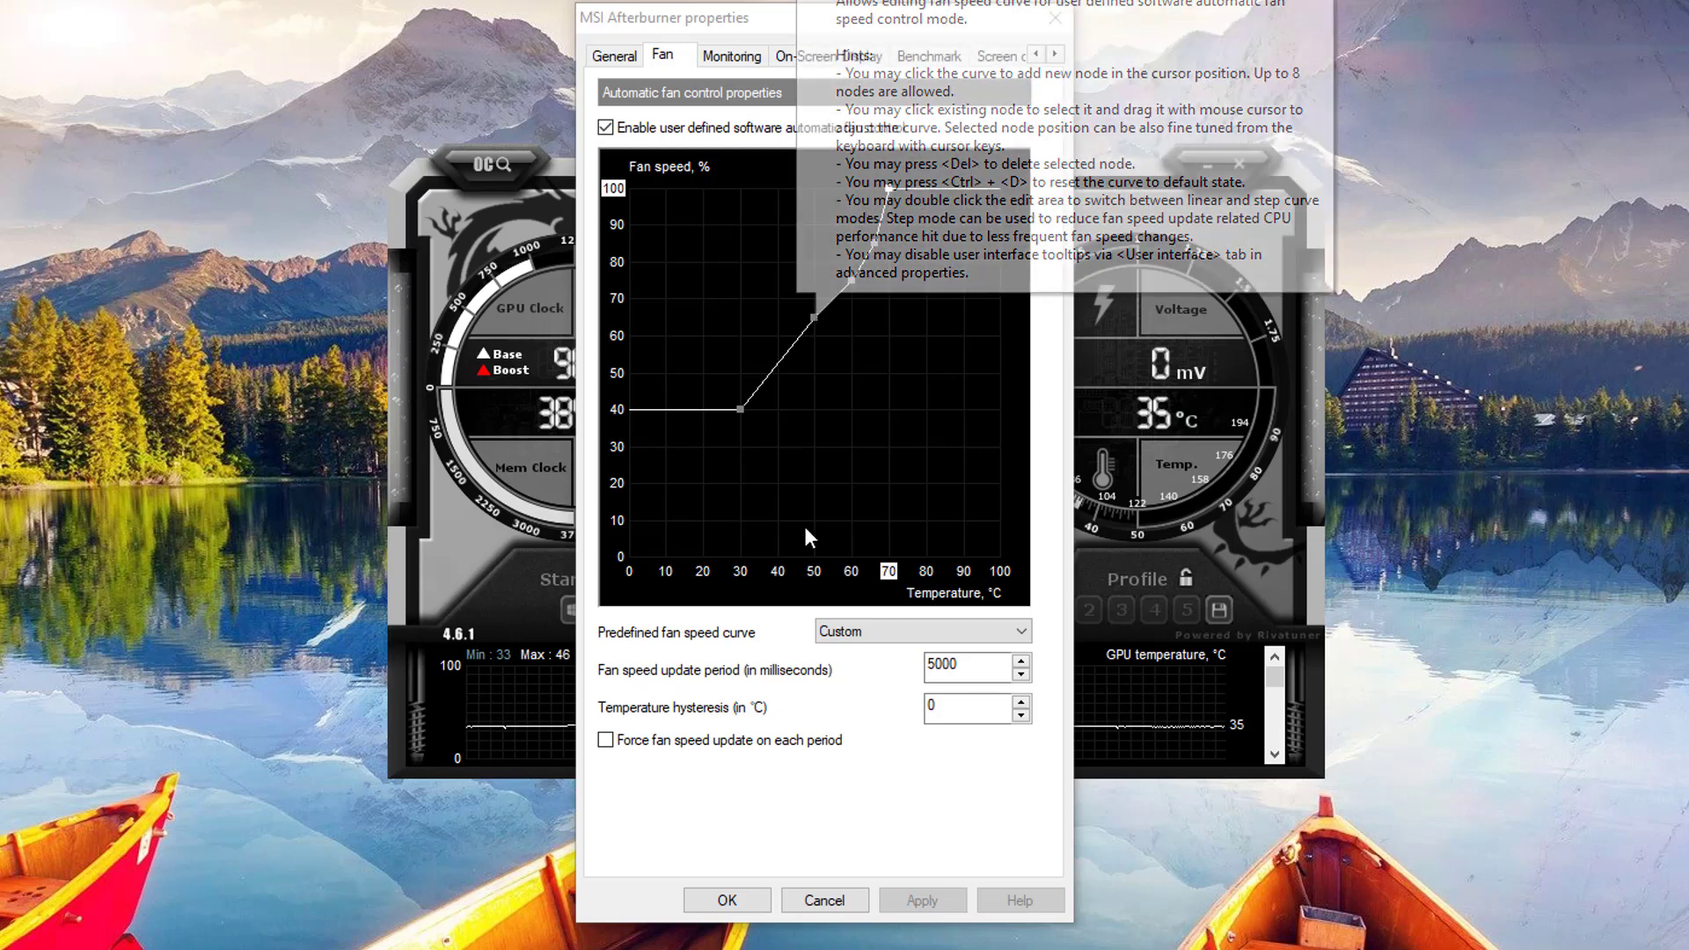
Step: Set the 50 °C node to 65% with the arrow keys and lower the 40 °C node to 50%
left_click(815, 315)
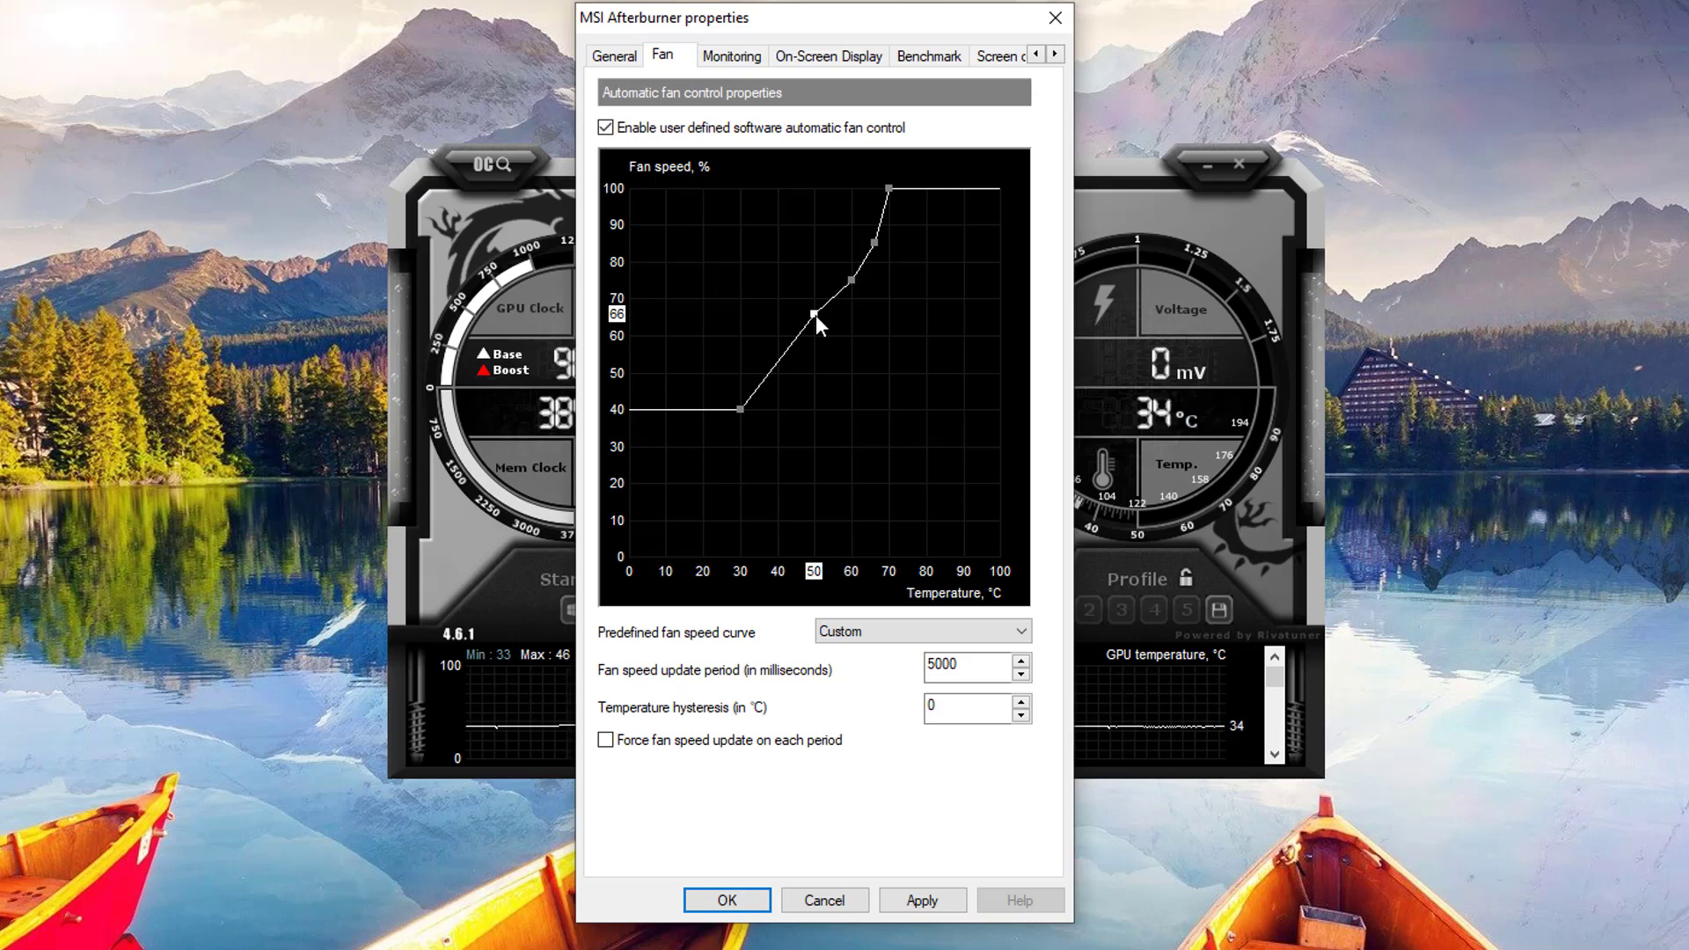
key("Down")
left_click(778, 363)
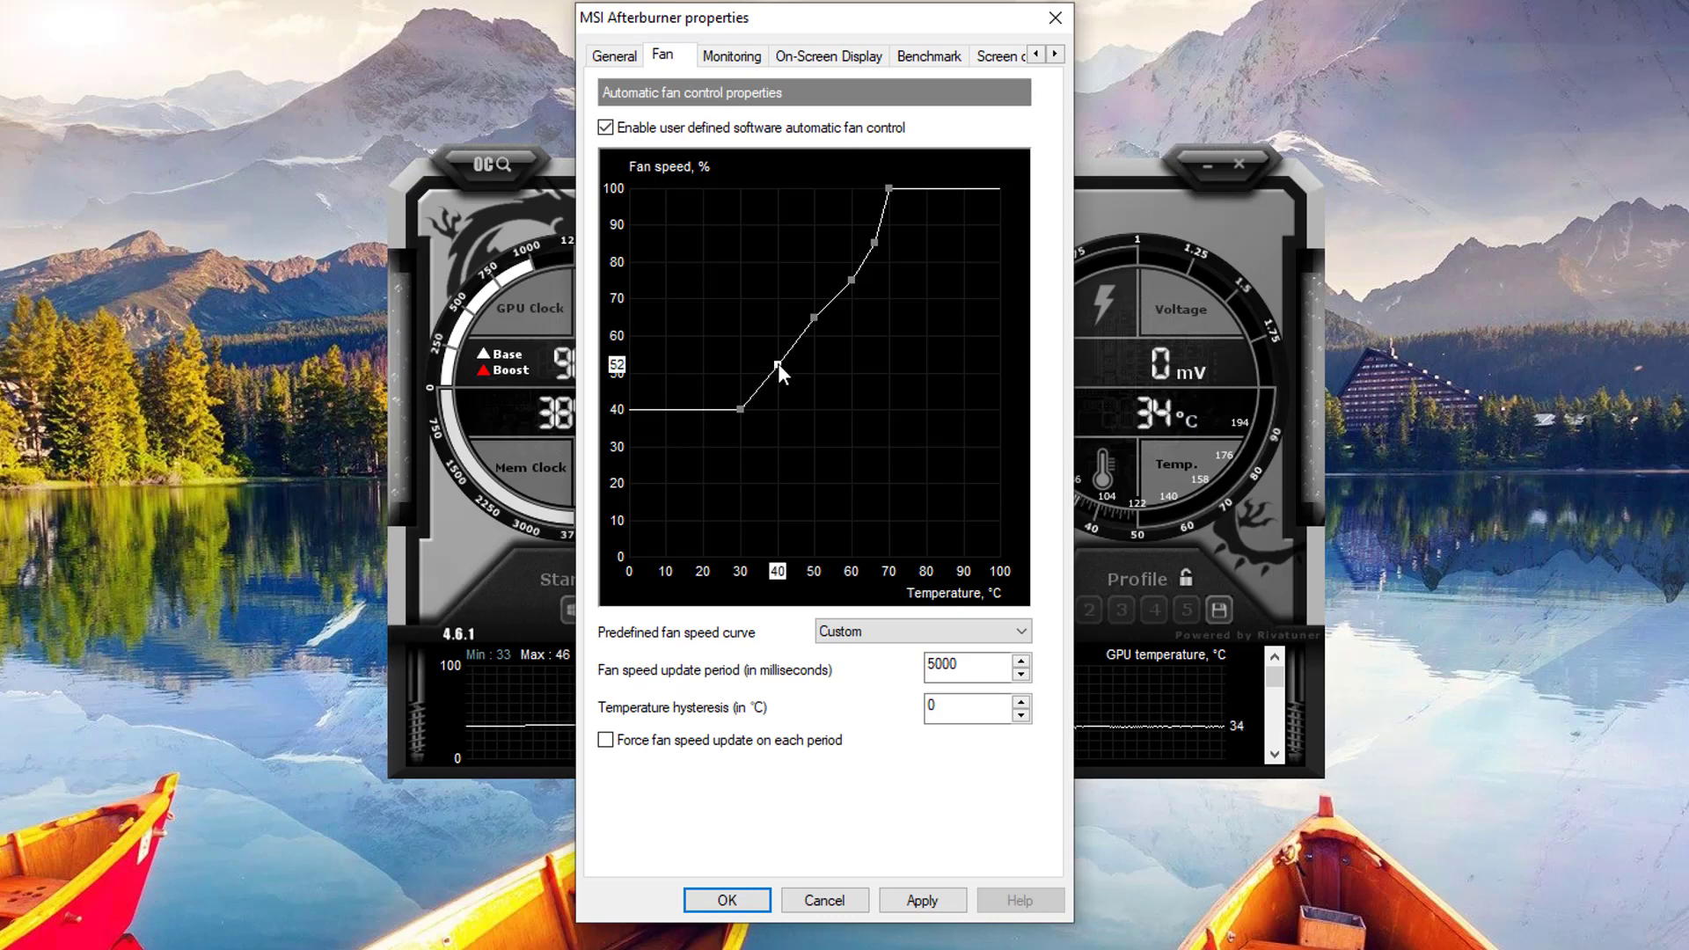
left_click_drag(778, 363, 777, 371)
left_click(815, 317)
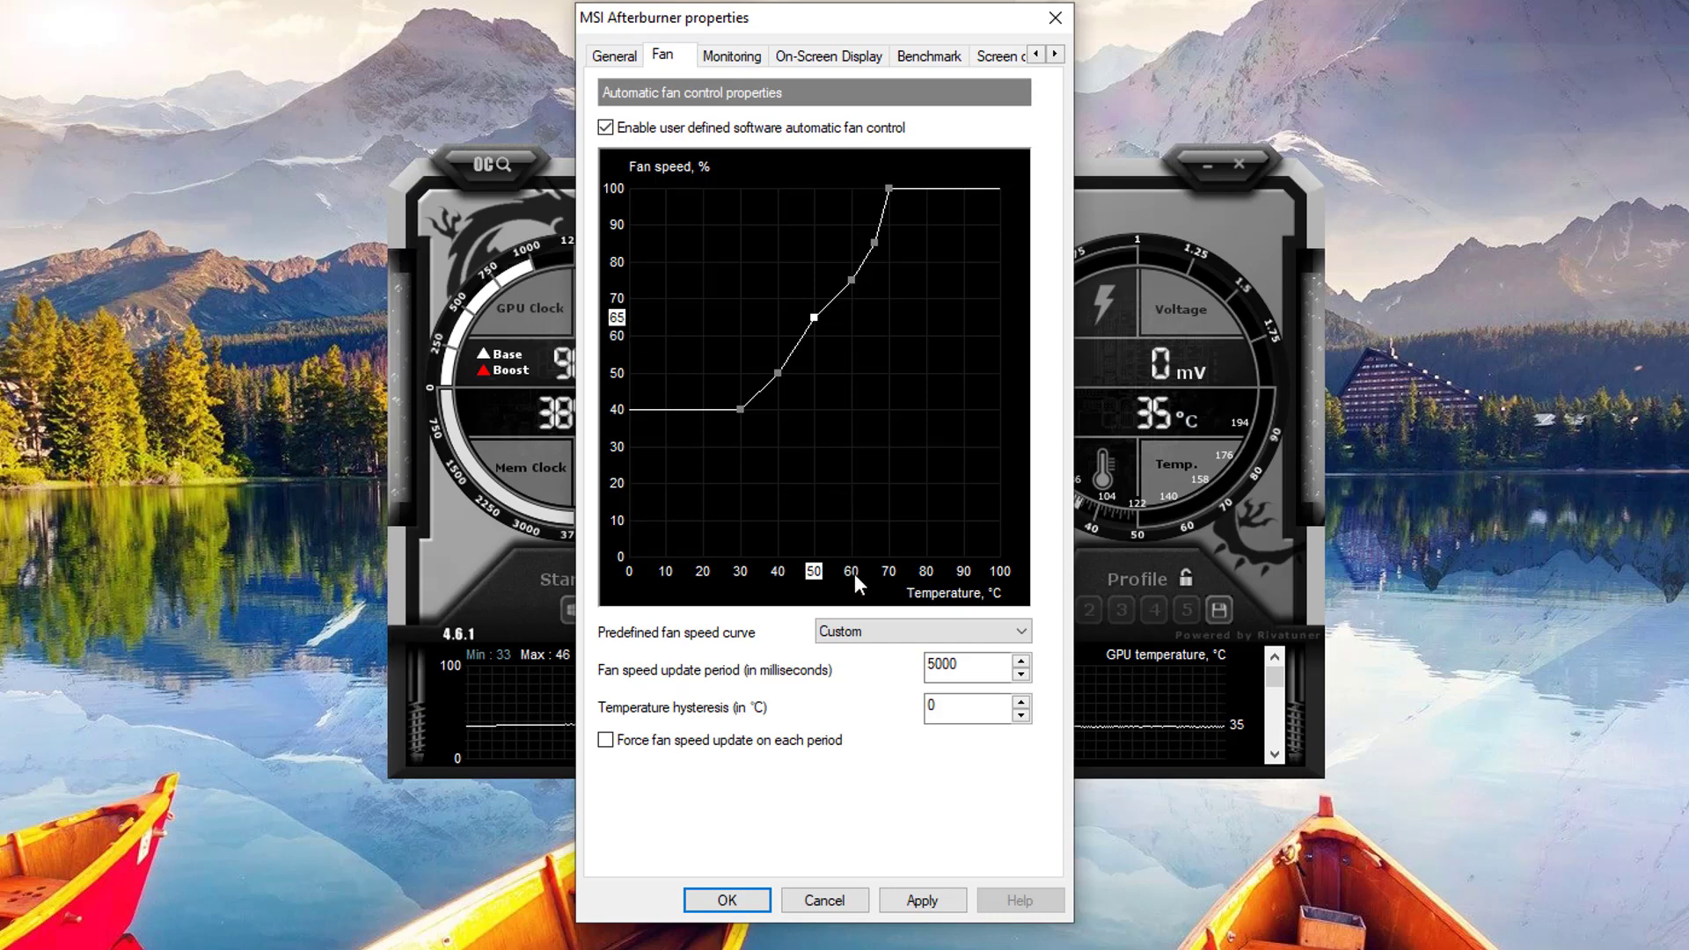
left_click(851, 280)
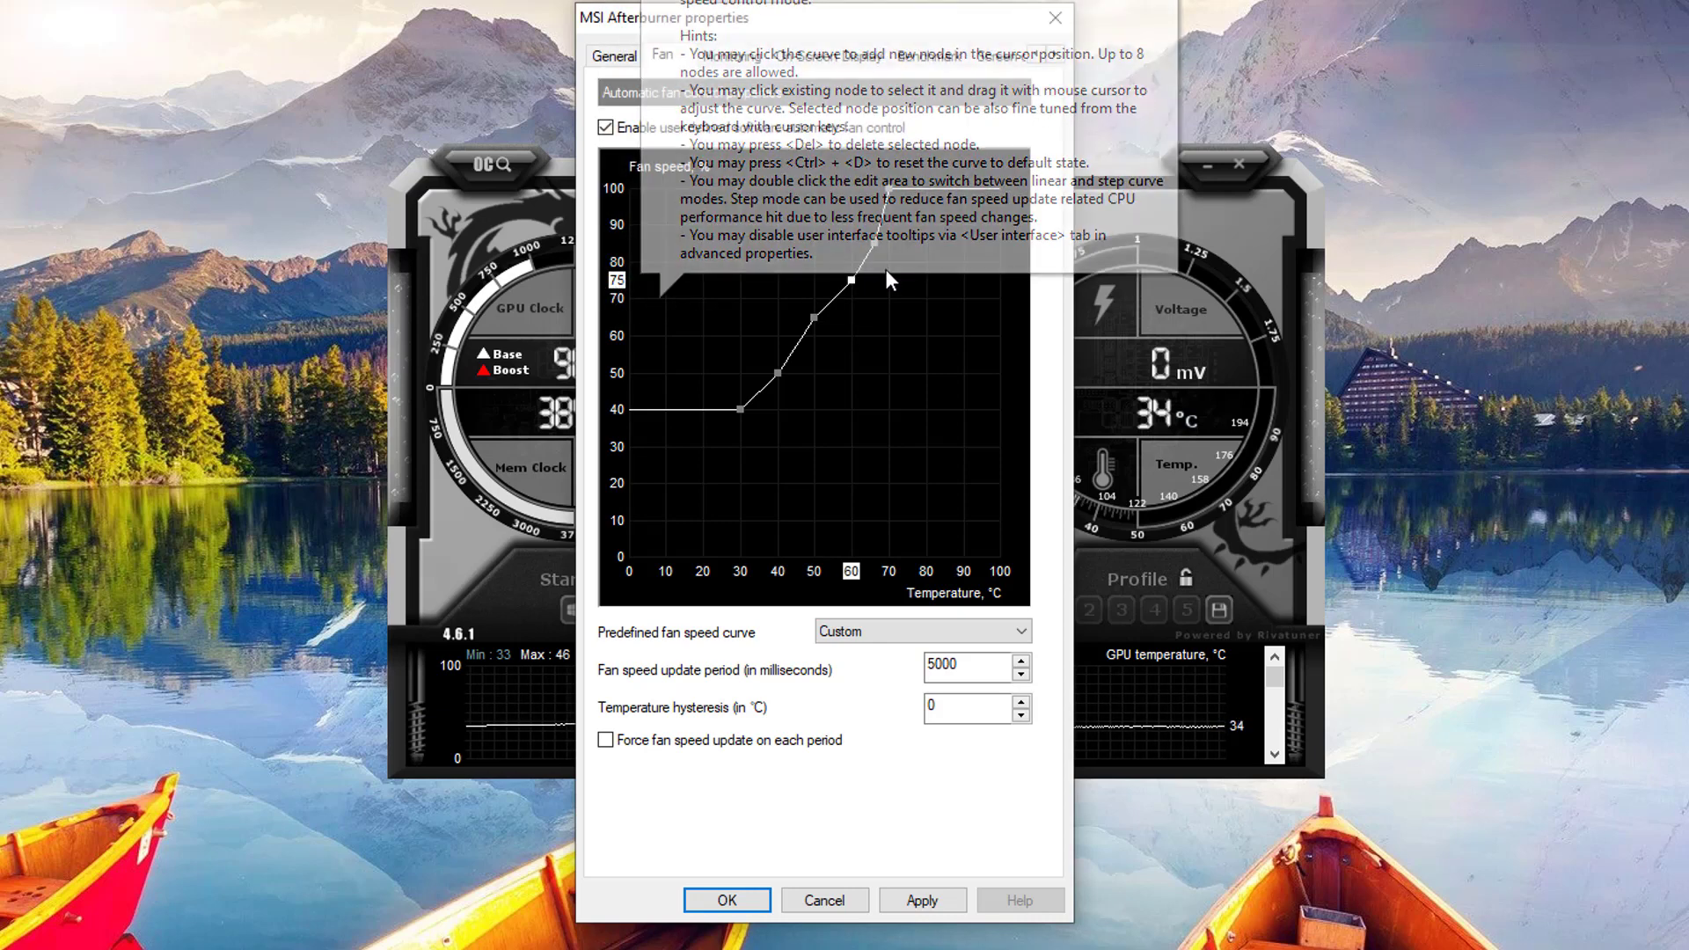
left_click(872, 243)
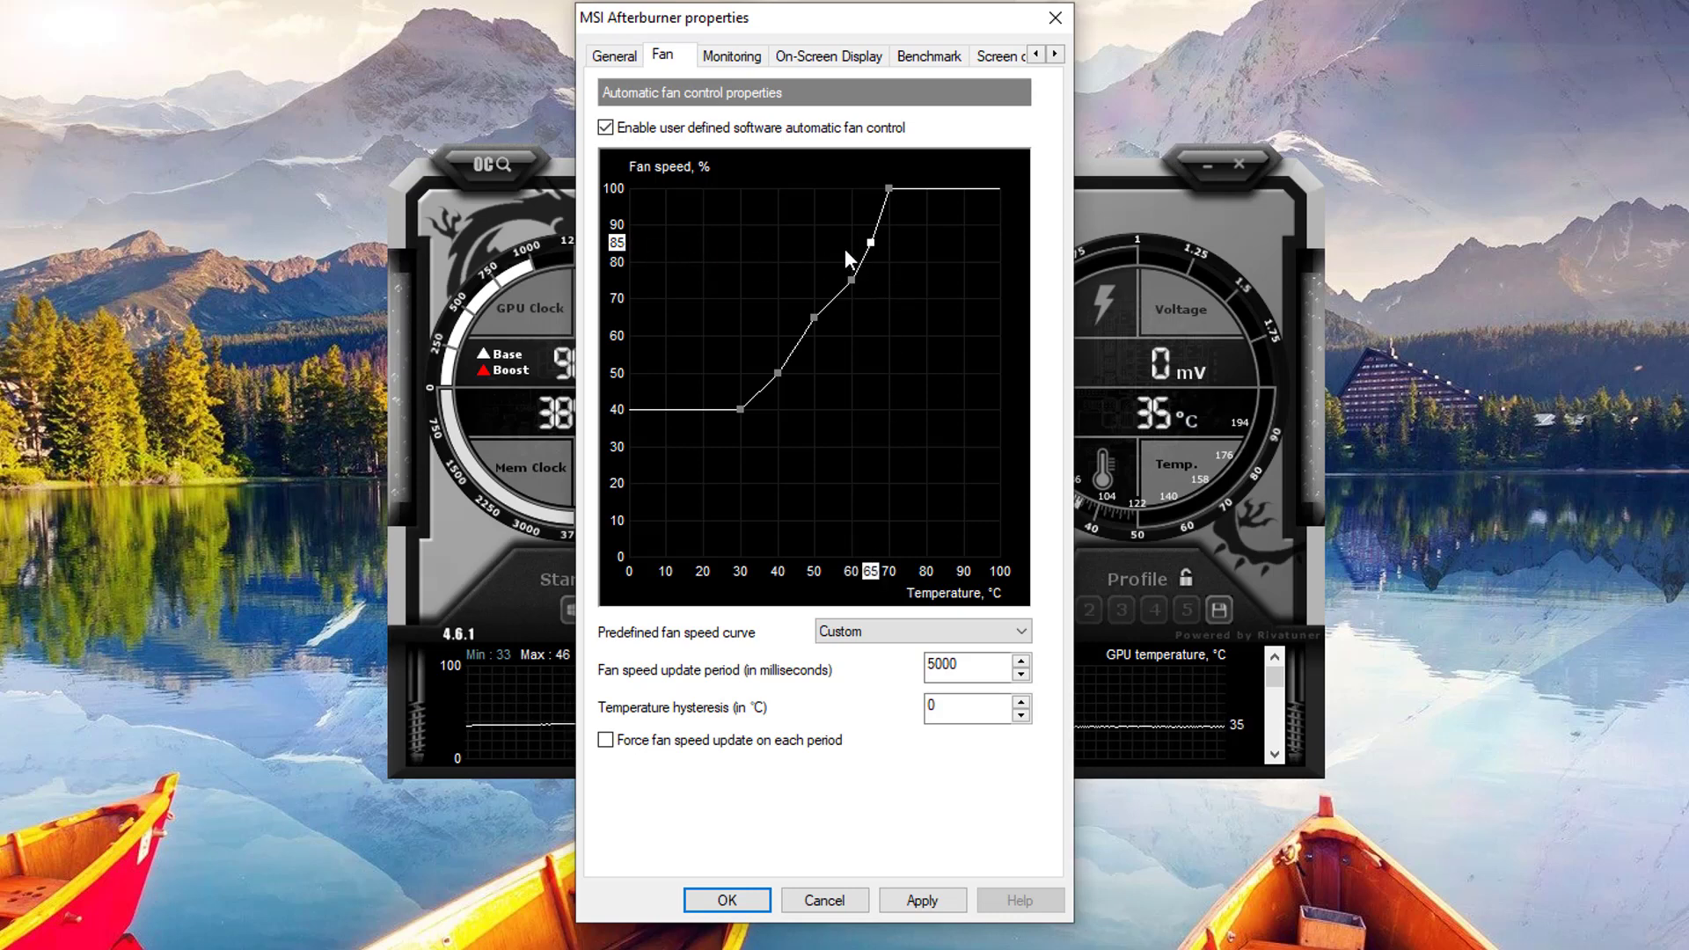
left_click(889, 189)
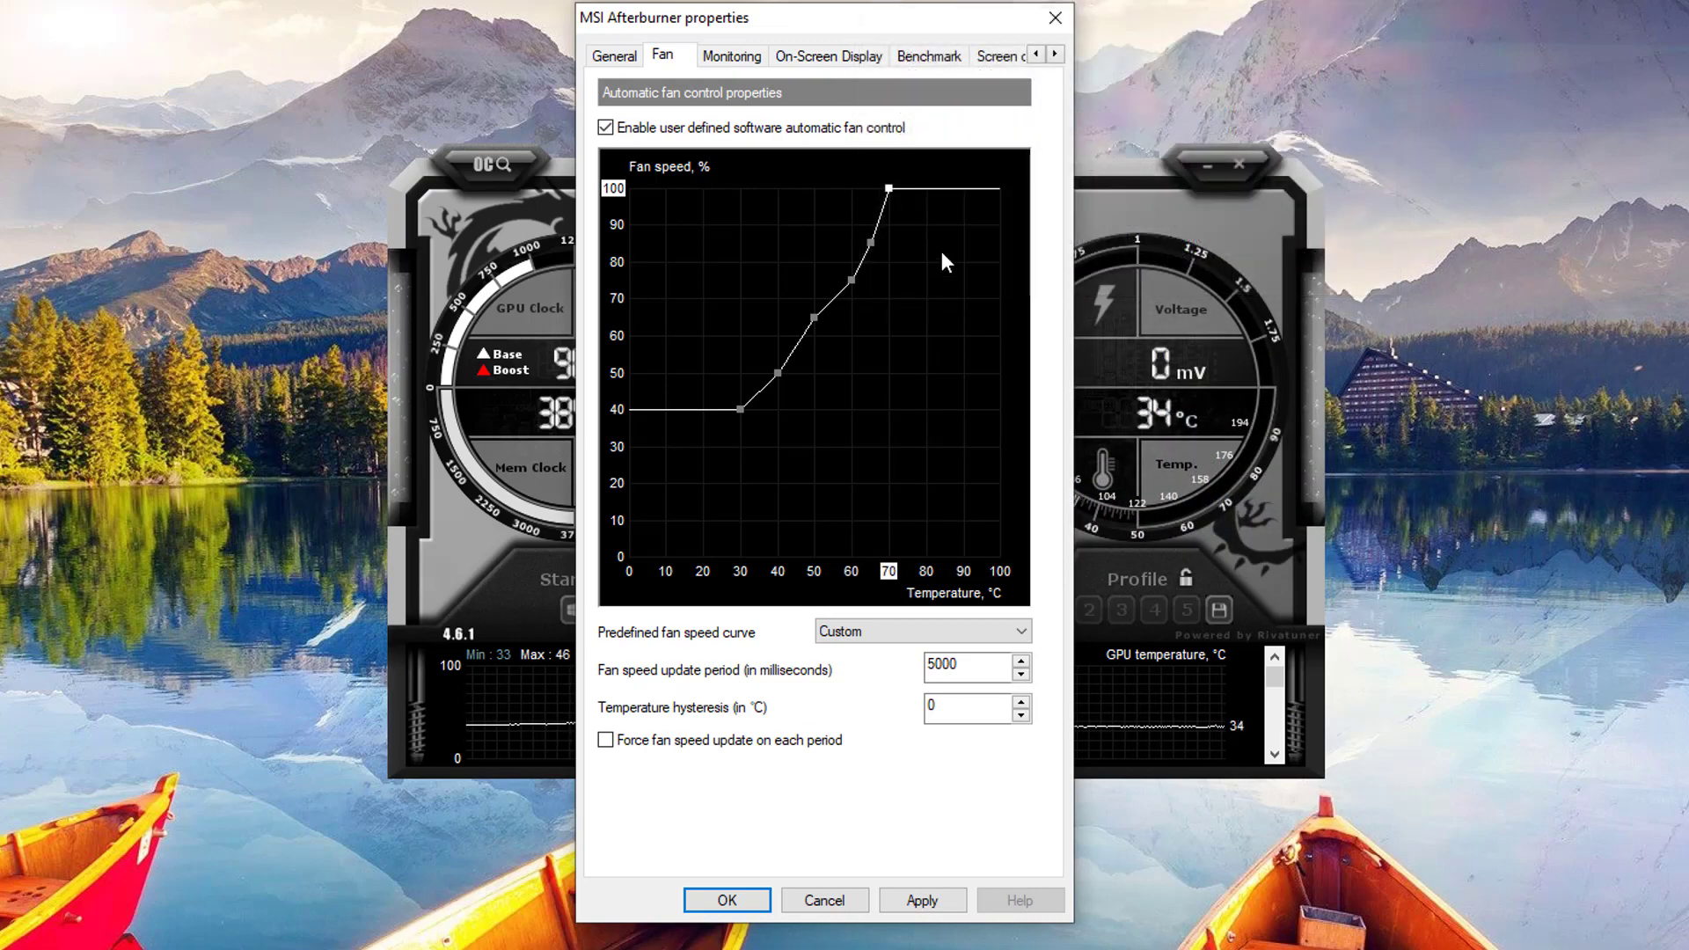
mouse_move(933, 373)
mouse_move(891, 190)
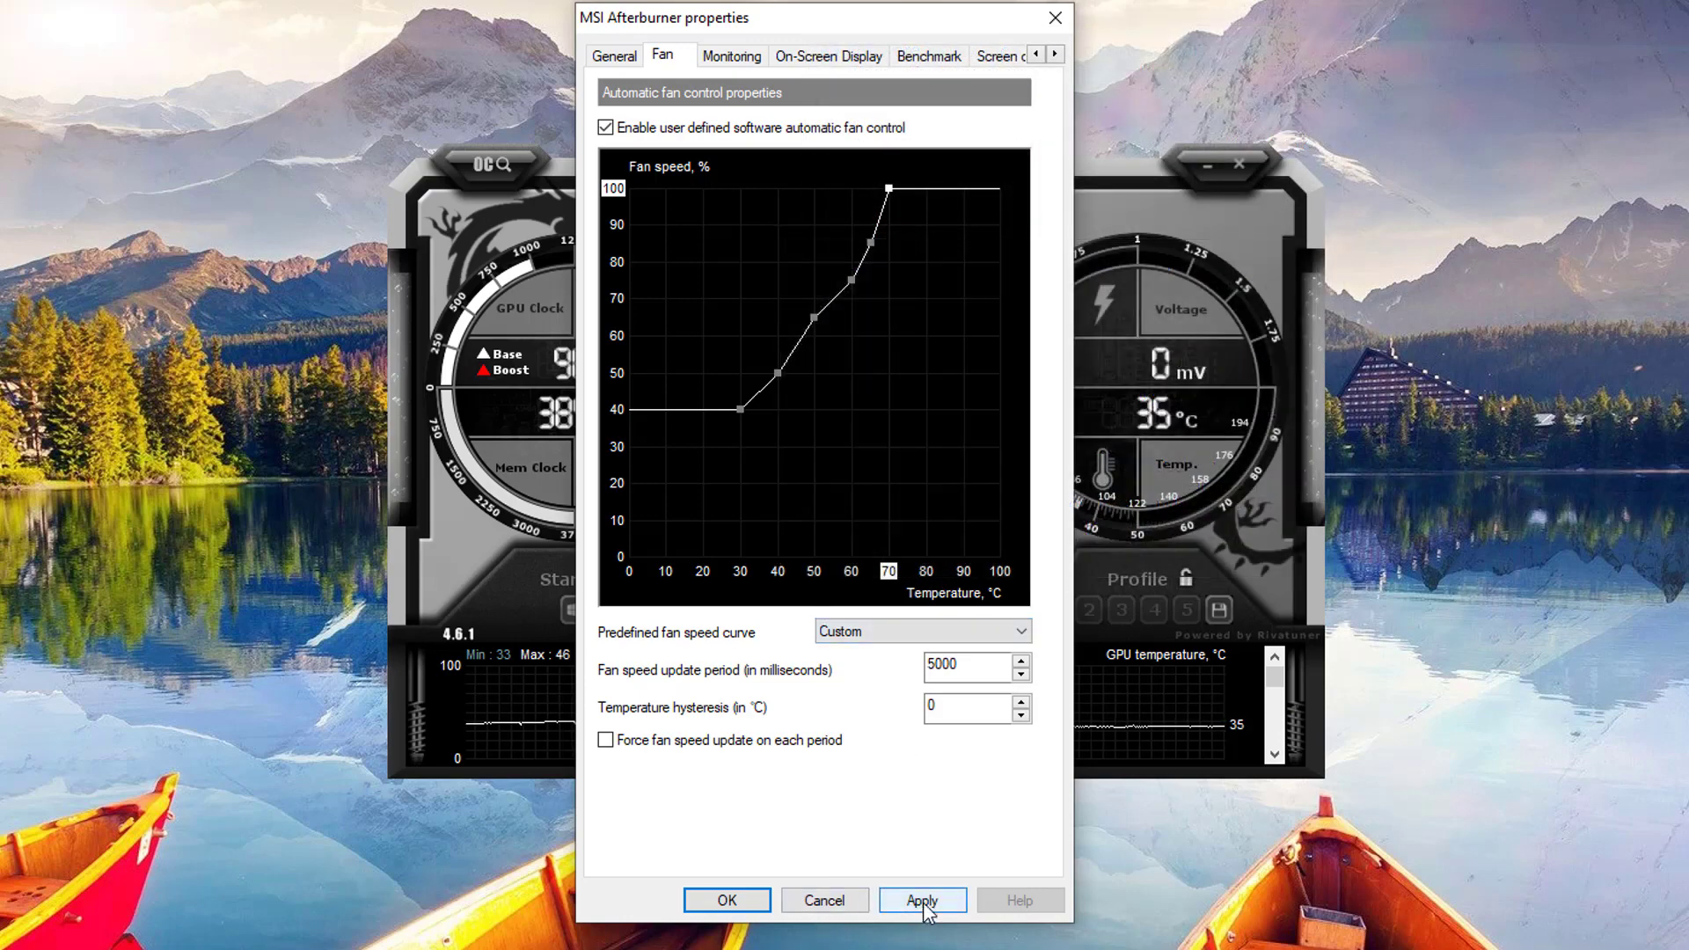
Step: Click Apply in the properties dialog to commit the 40%-to-100% custom fan curve
left_click(922, 901)
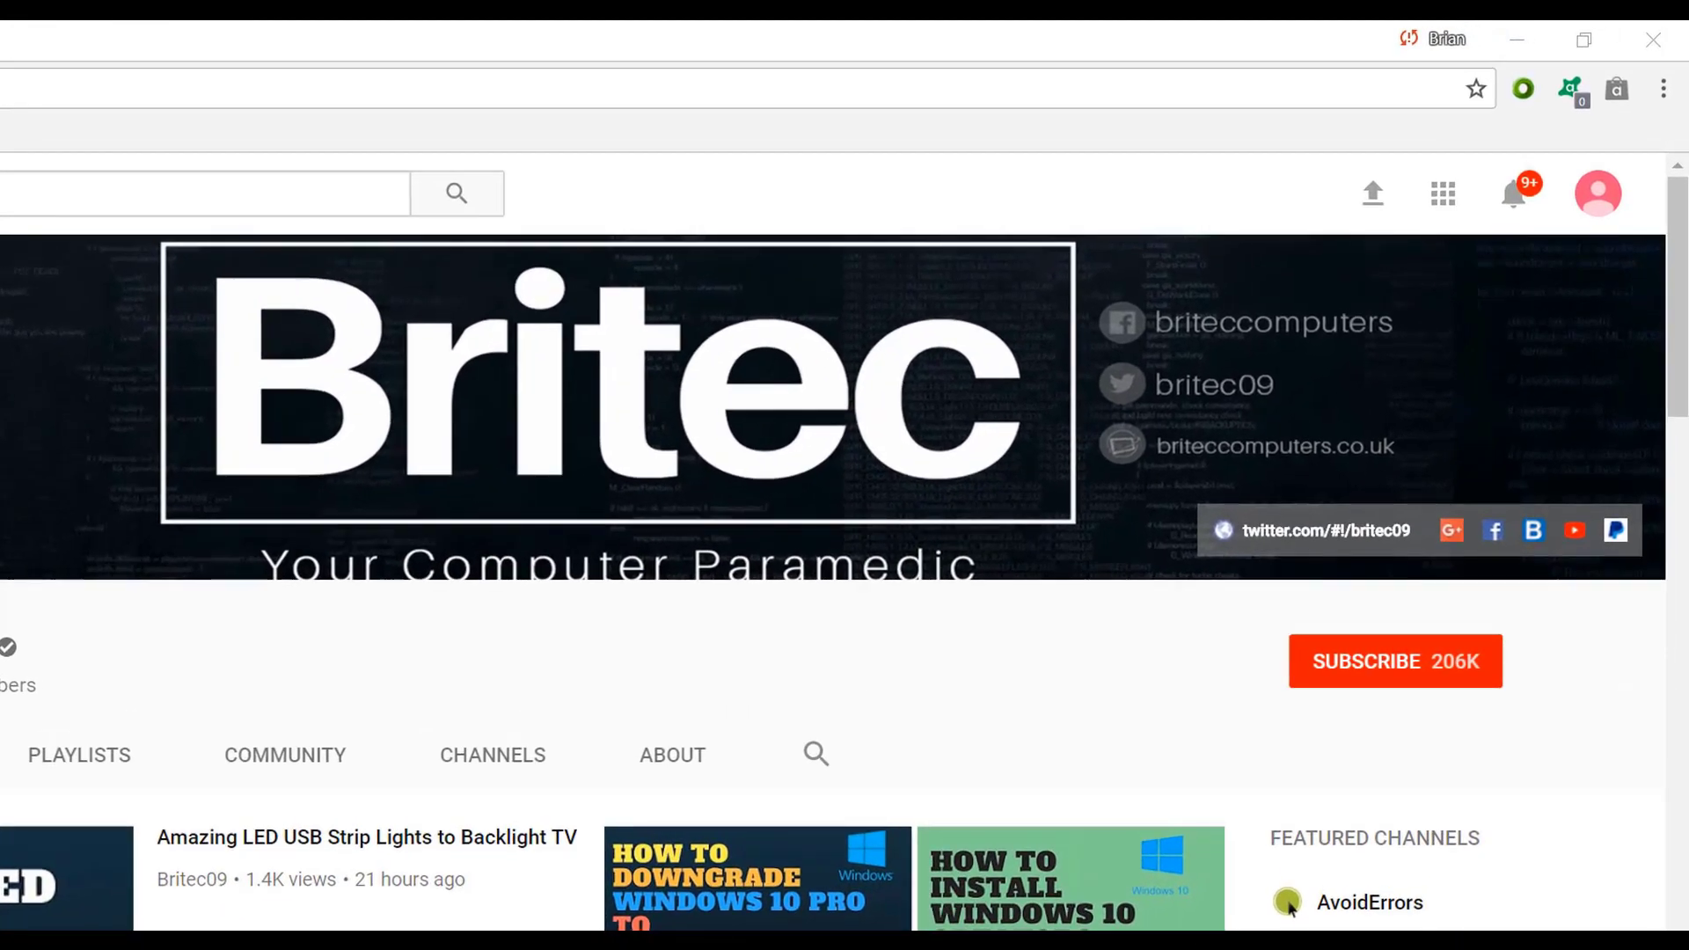
Step: Subscribe to the Britec channel on YouTube, bringing it to 206K subscribers
left_click(1418, 676)
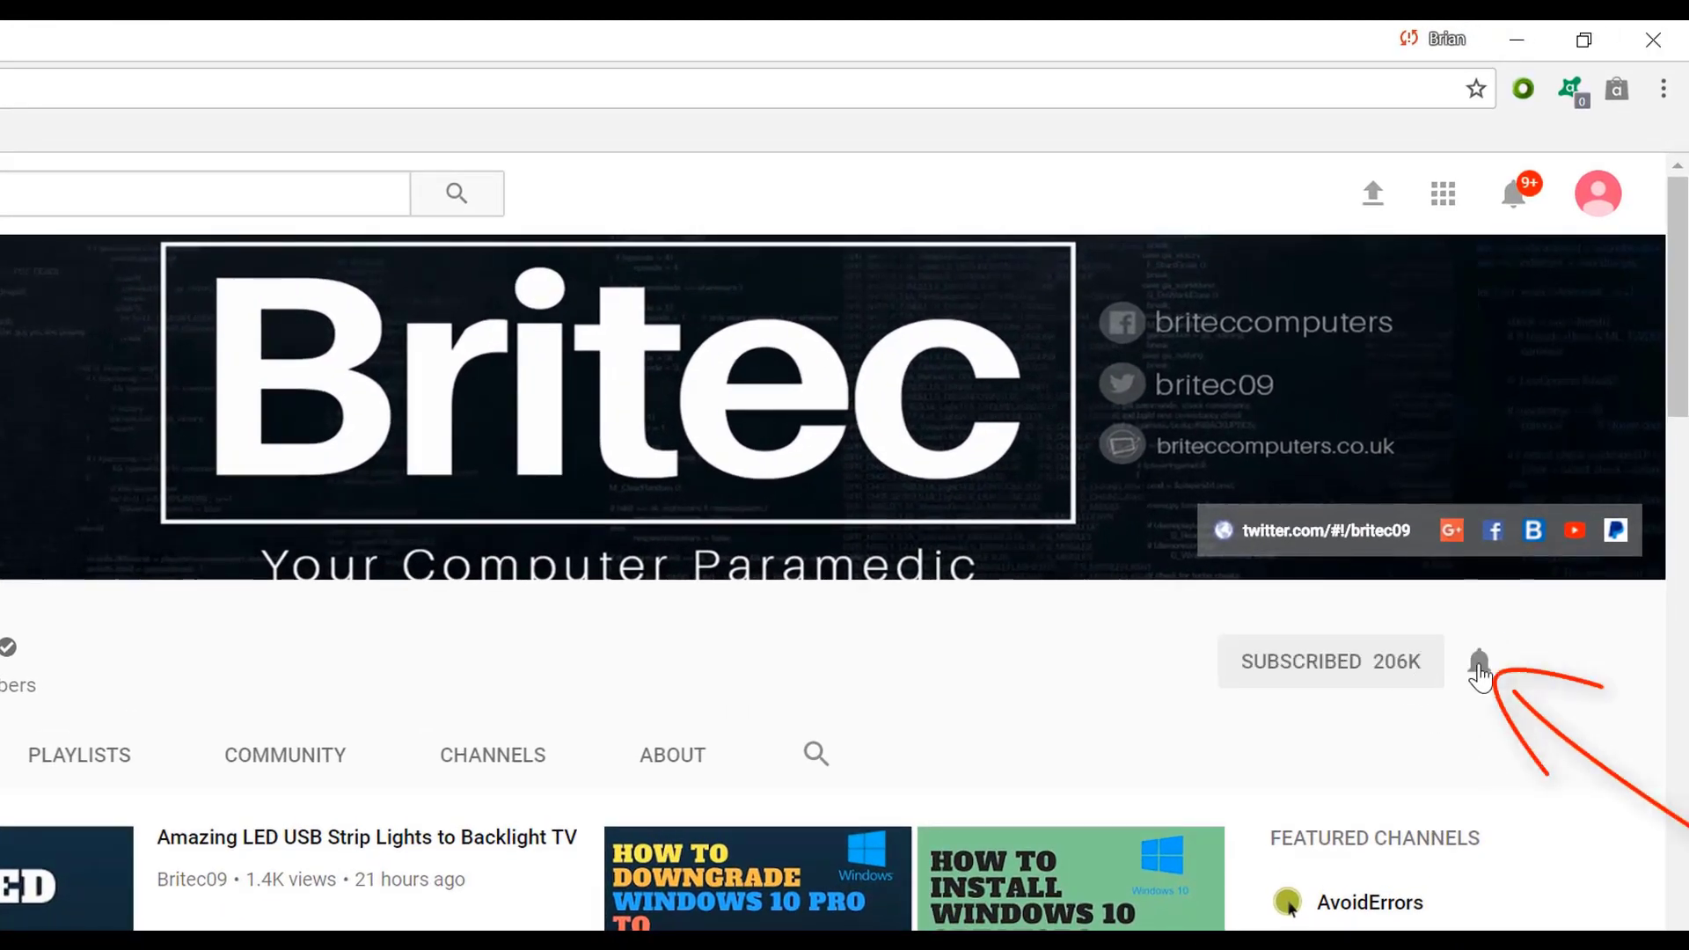